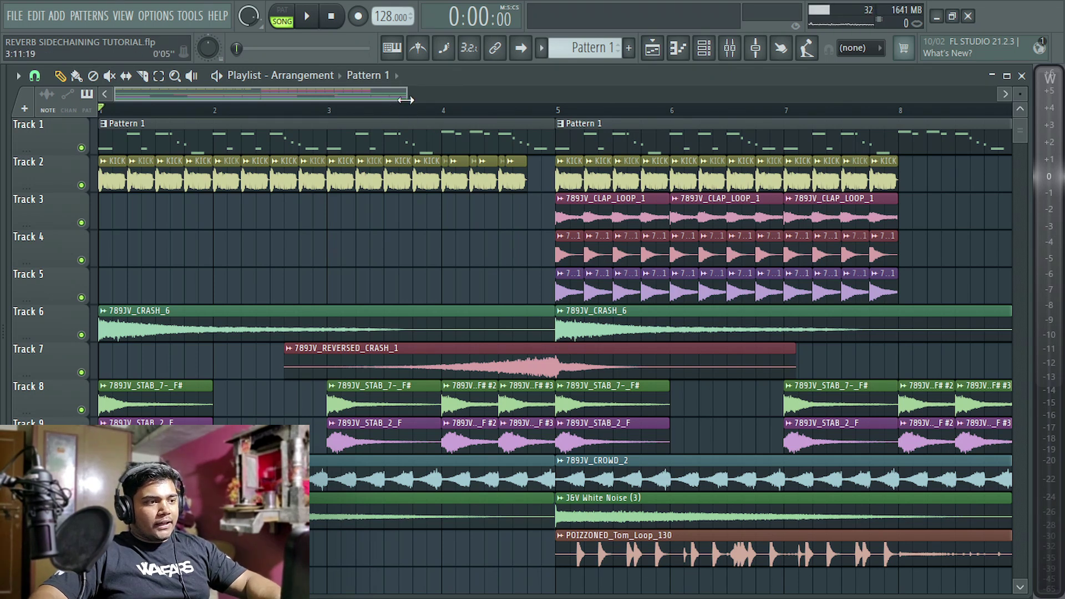
Play the arrangement from the start through bar 8, and stop playback
click(710, 49)
key(space)
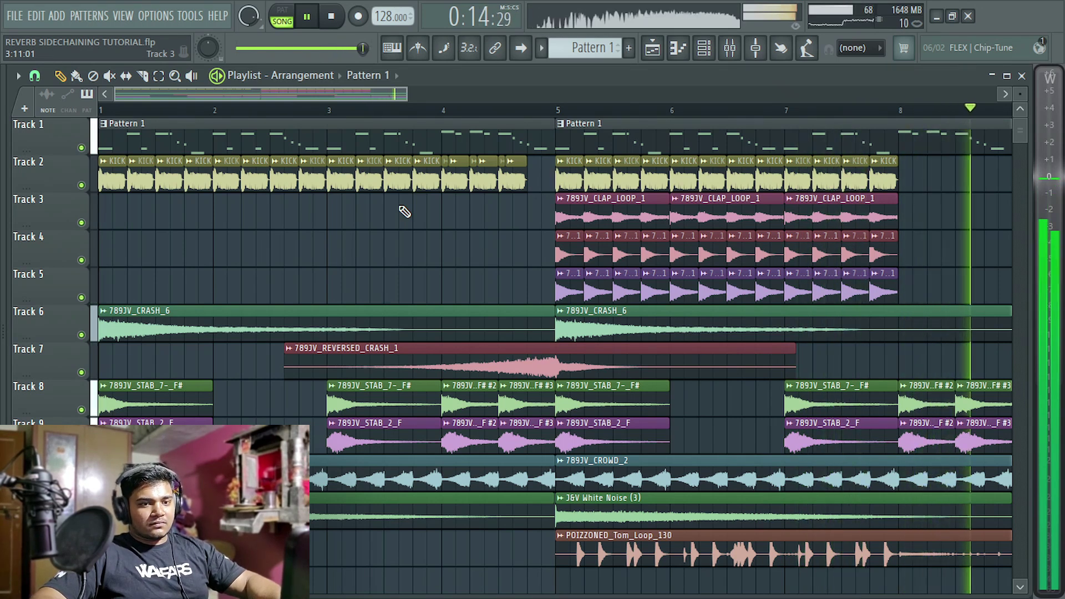
key(space)
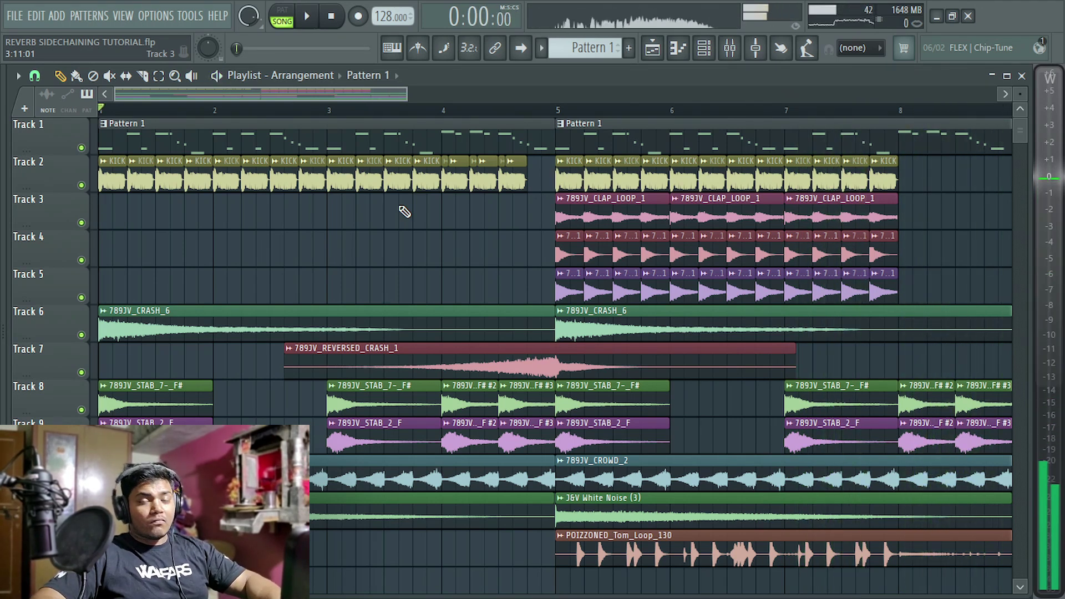
Open LEAD 1's Nexus synth from the channel rack, turn off its built-in reverb, and close the plugin
key(F6)
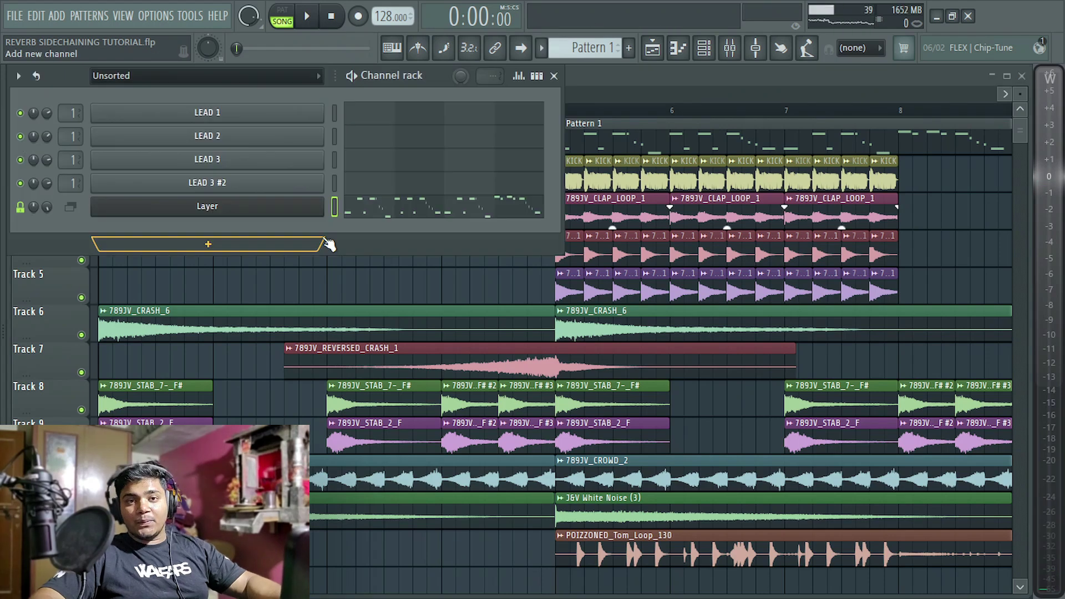
key(F6)
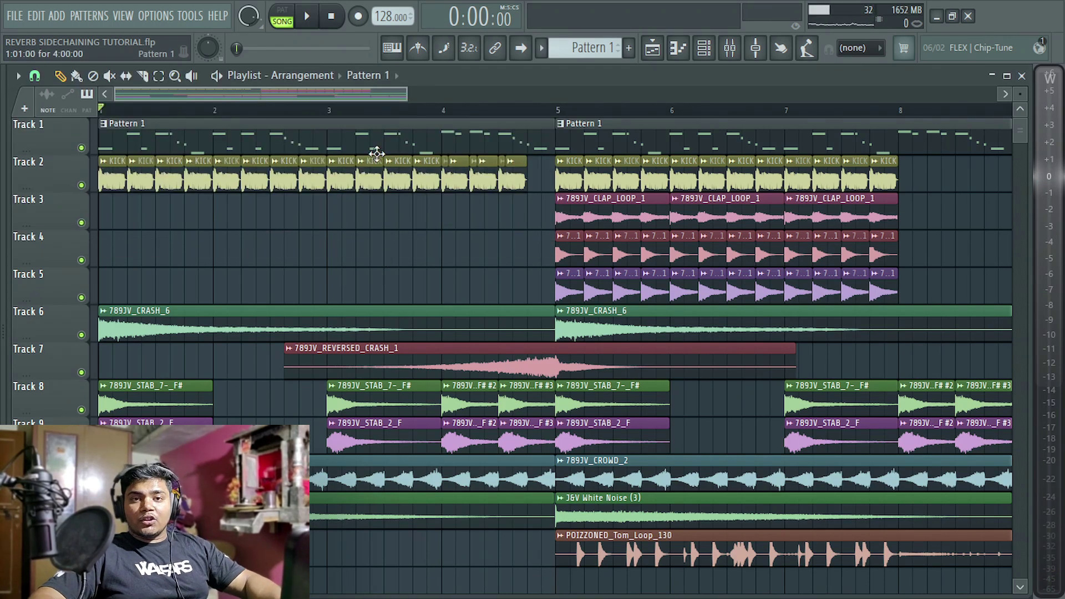
click(703, 48)
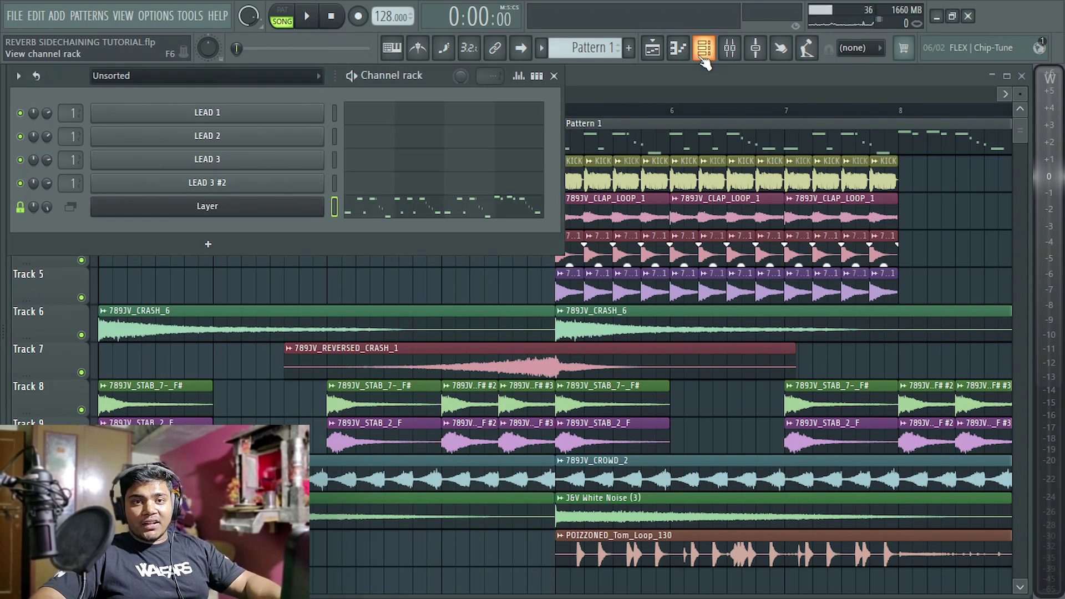
click(154, 115)
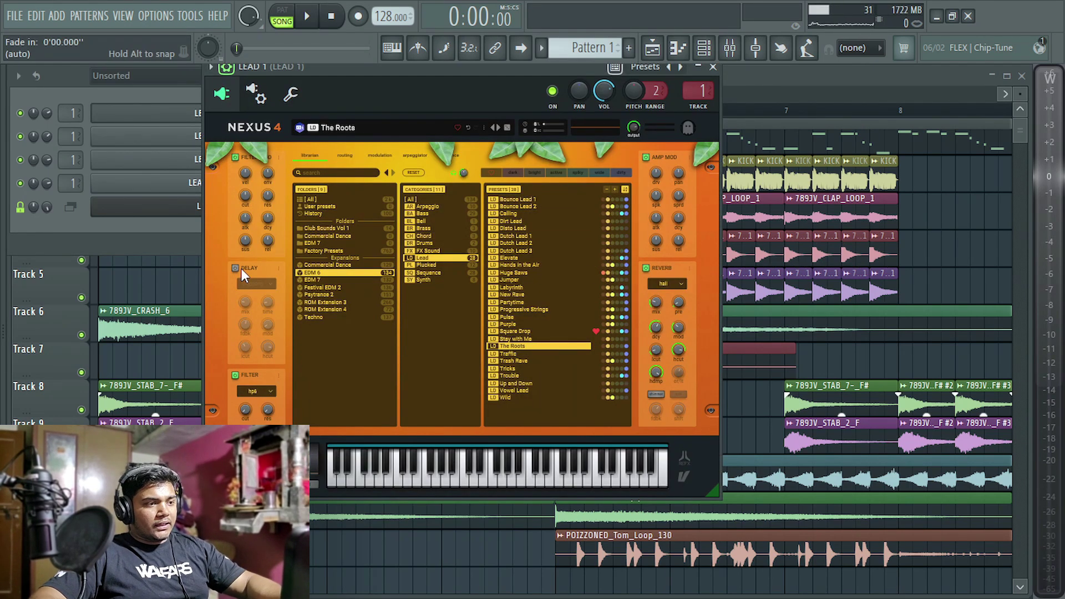
click(646, 268)
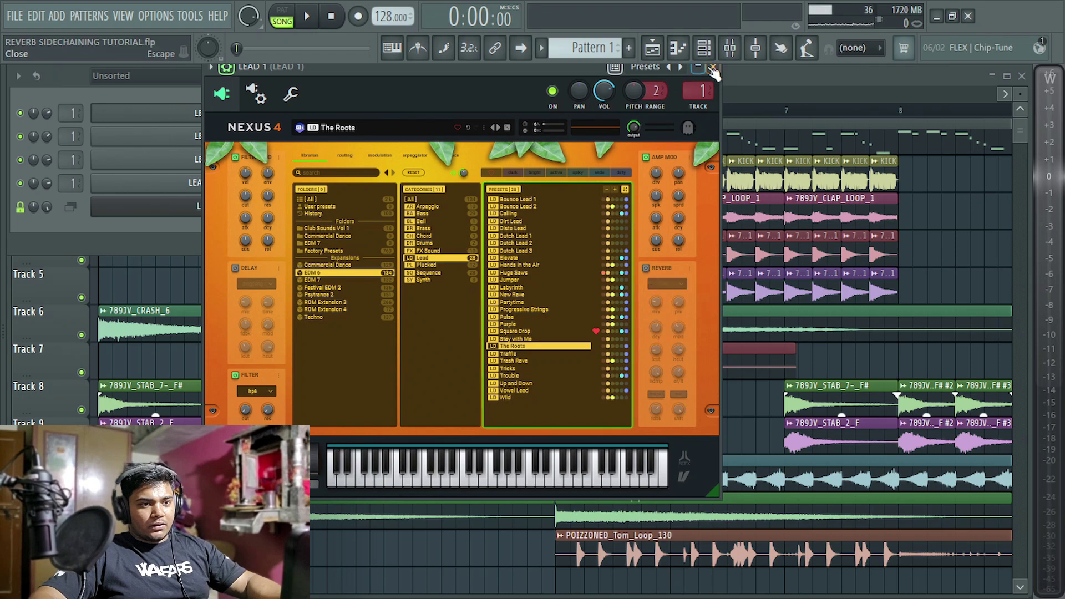
key(Escape)
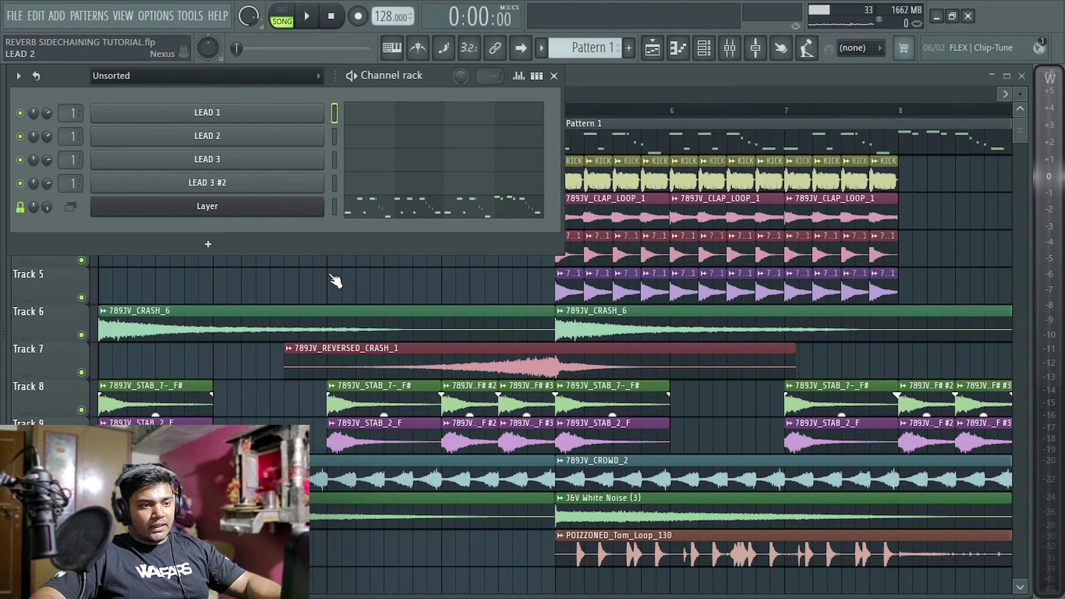
Switch off the delay mute in LEAD 3's Spire synth, and mute the delay in LEAD 3 #2
click(613, 111)
click(244, 160)
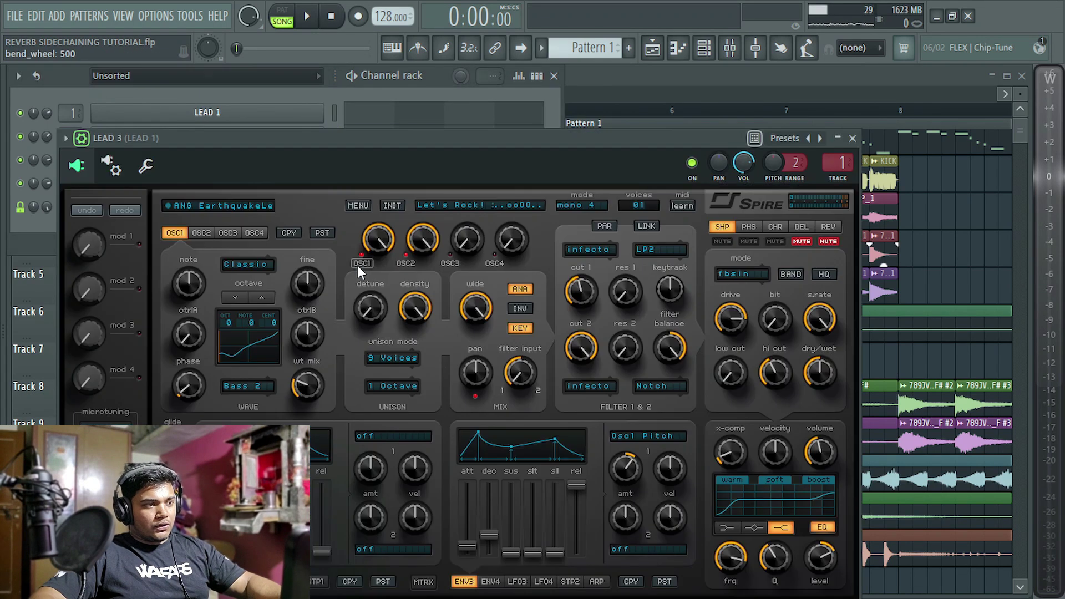
click(803, 244)
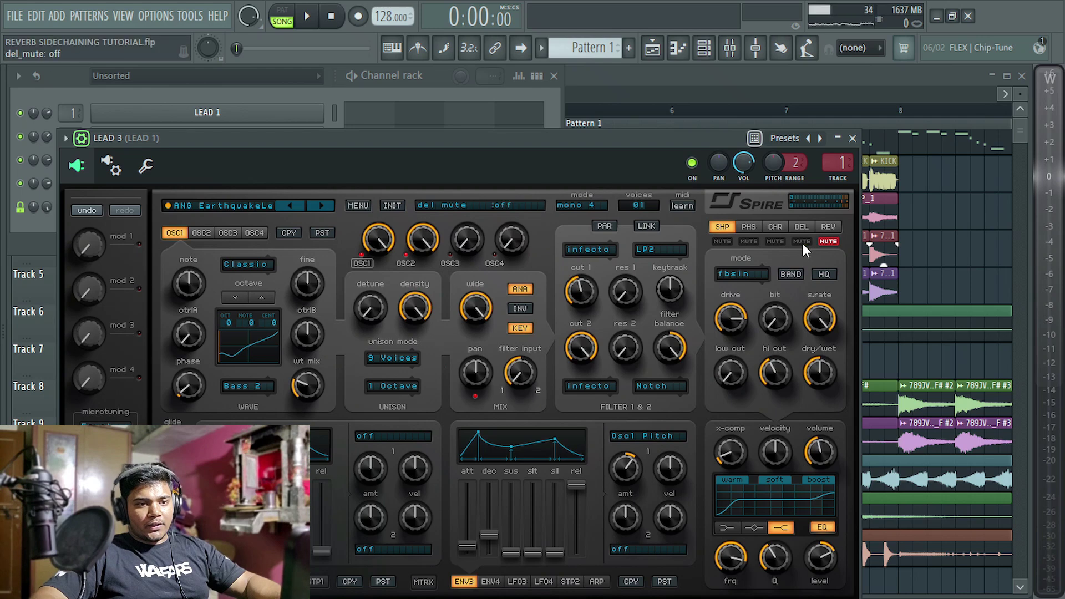
key(Escape)
click(244, 184)
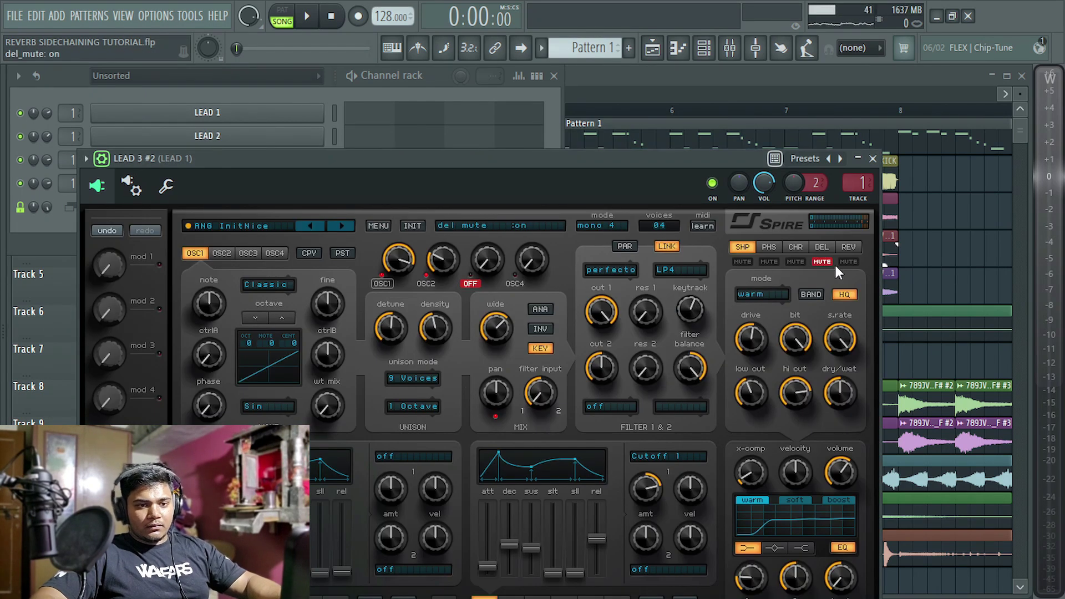
key(F5)
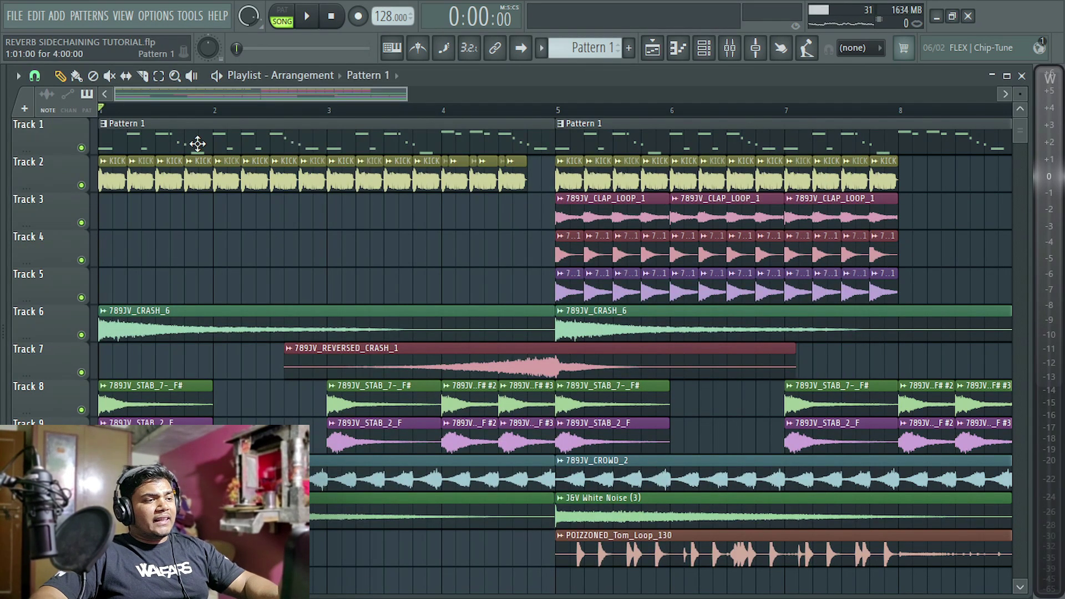
Play the opening bars of the arrangement twice to listen to the leads
key(space)
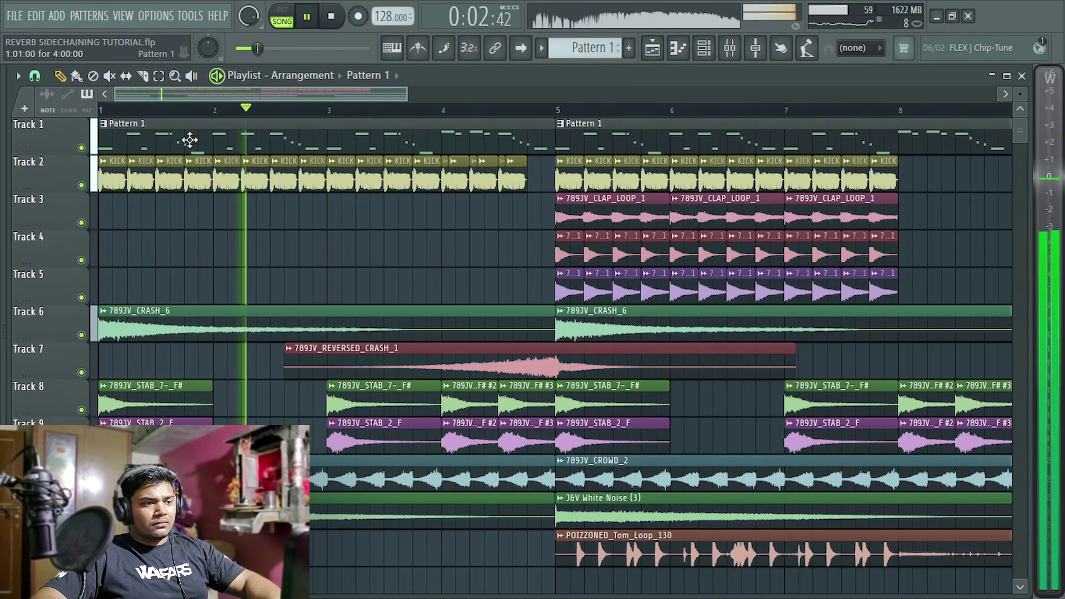
key(space)
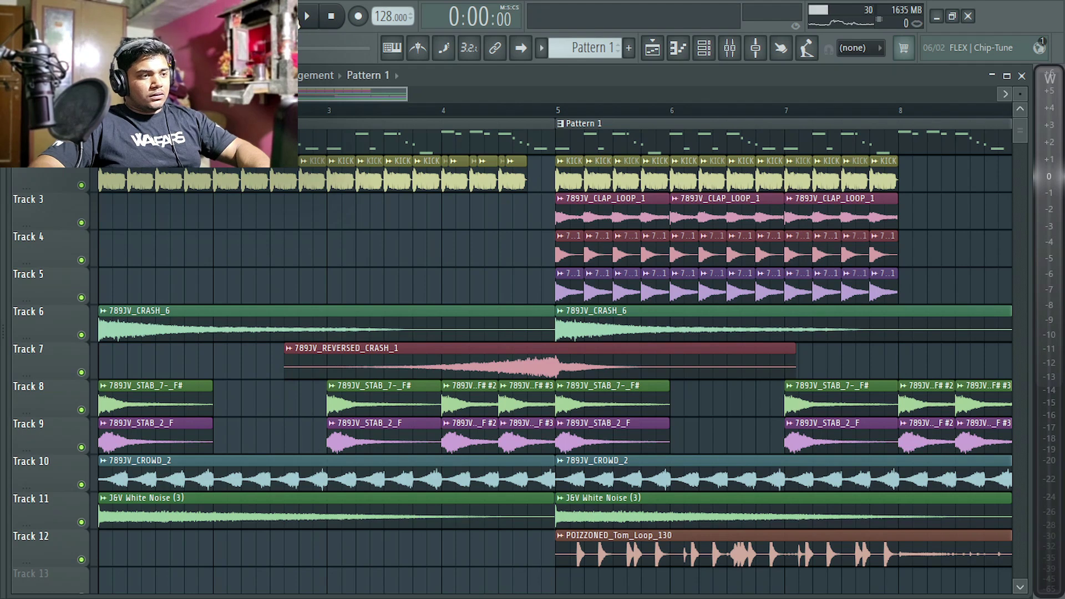
key(space)
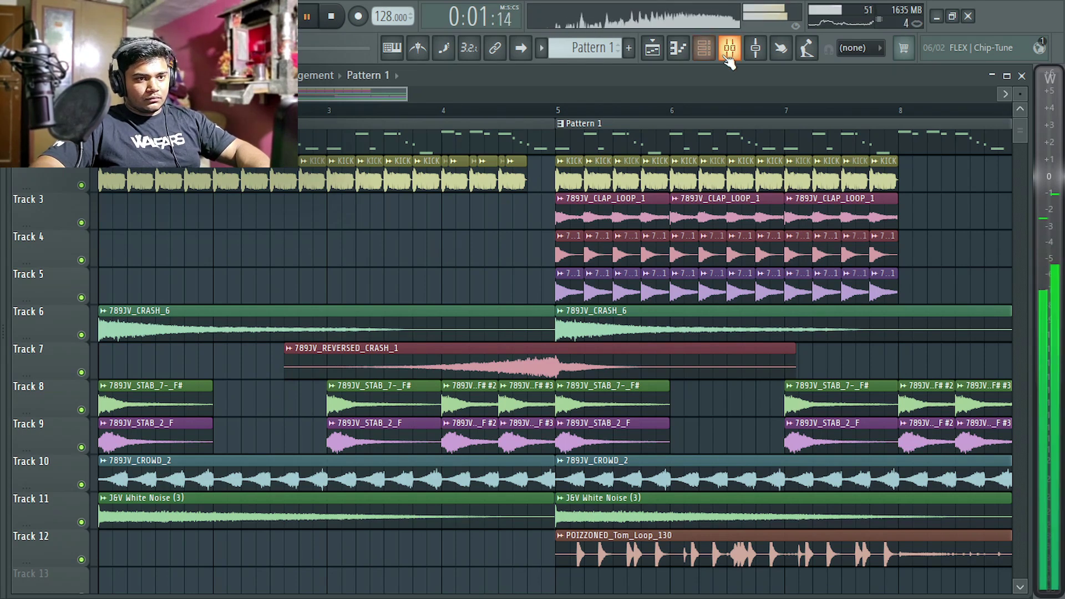
key(space)
Open the mixer alongside the channel rack and select the LEAD BUSS track
click(728, 48)
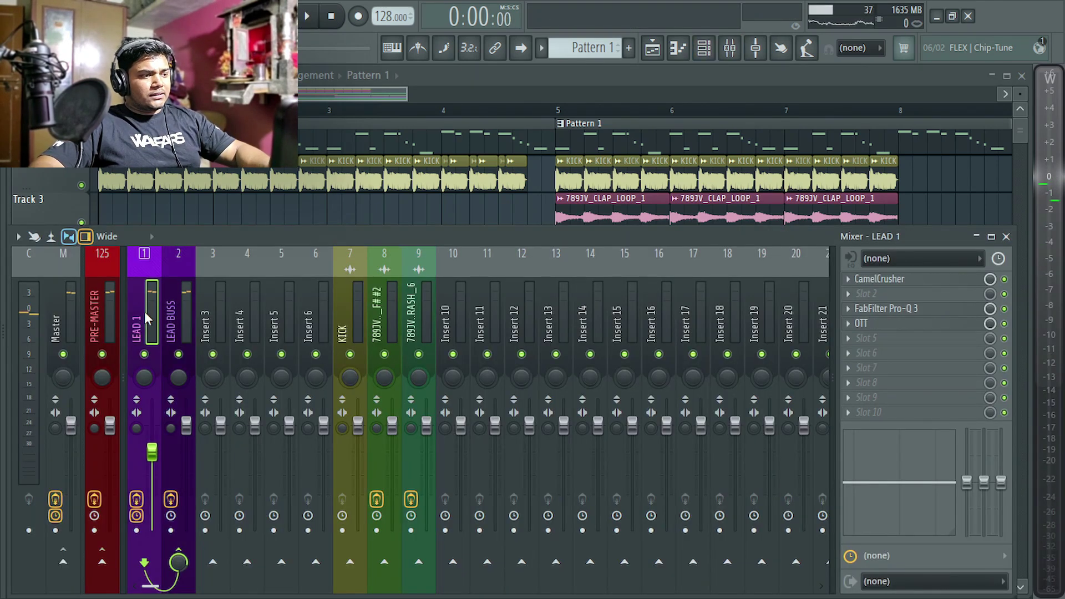
click(704, 48)
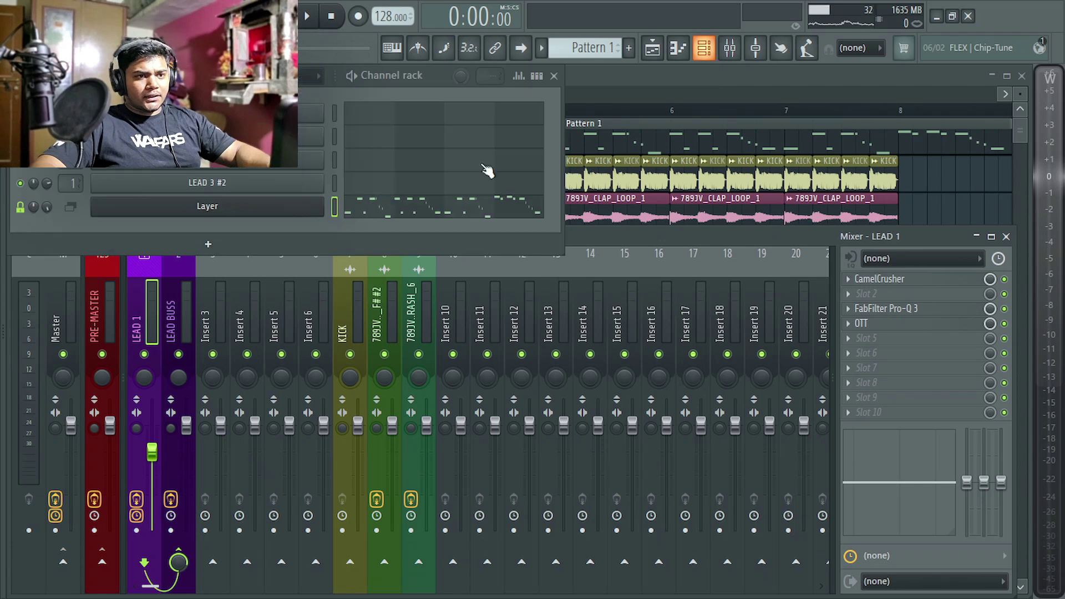
click(182, 296)
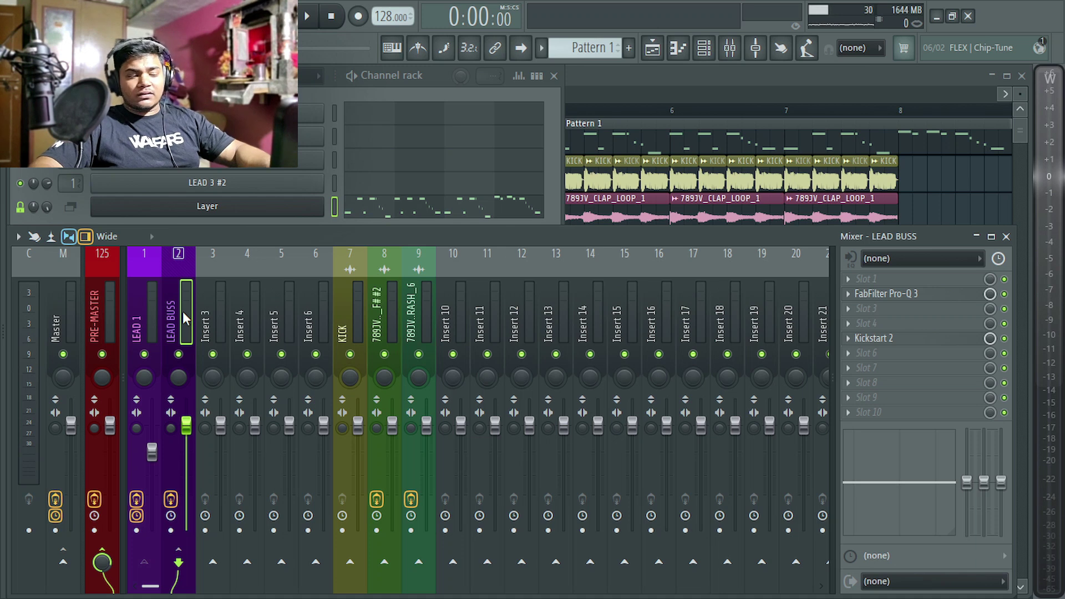
Rename mixer inserts 3 and 4 as REVERB and DEALAY
double_click(210, 314)
text(REVERB)
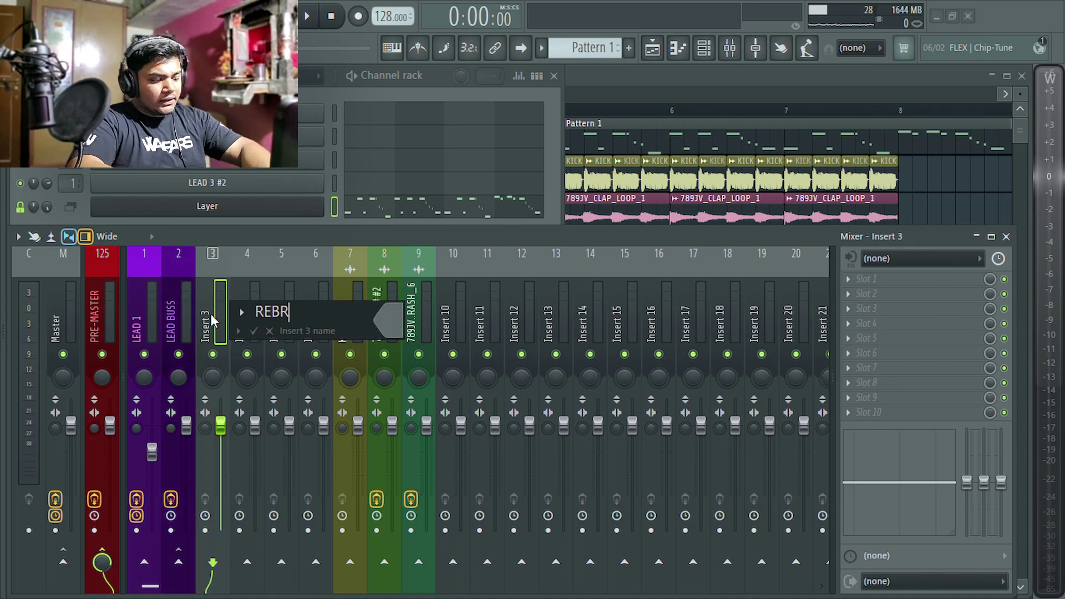
key(Return)
double_click(248, 317)
text(DEA)
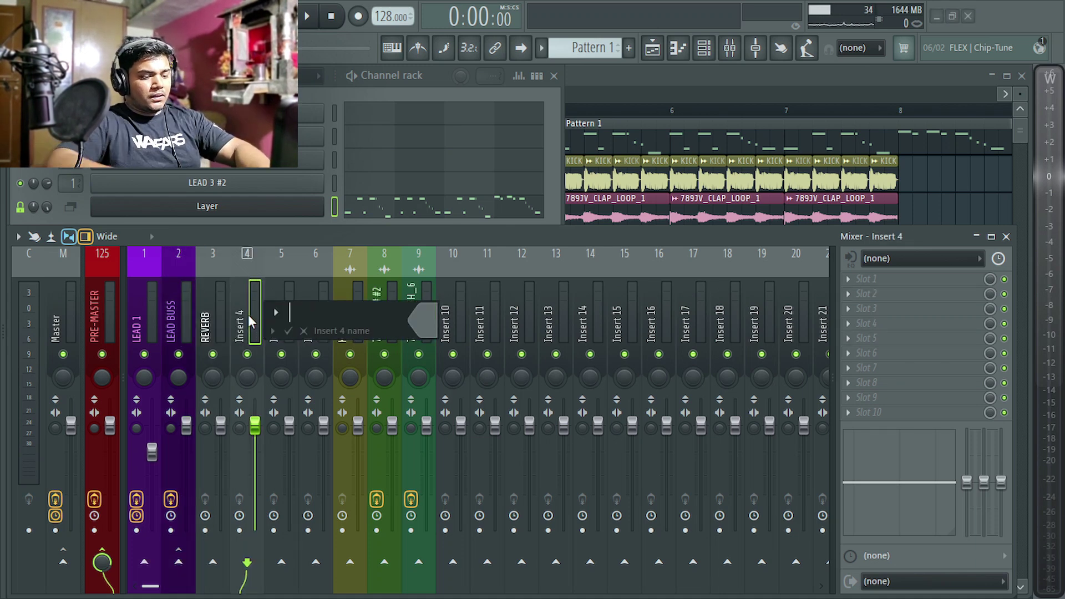
text(LAY)
key(Return)
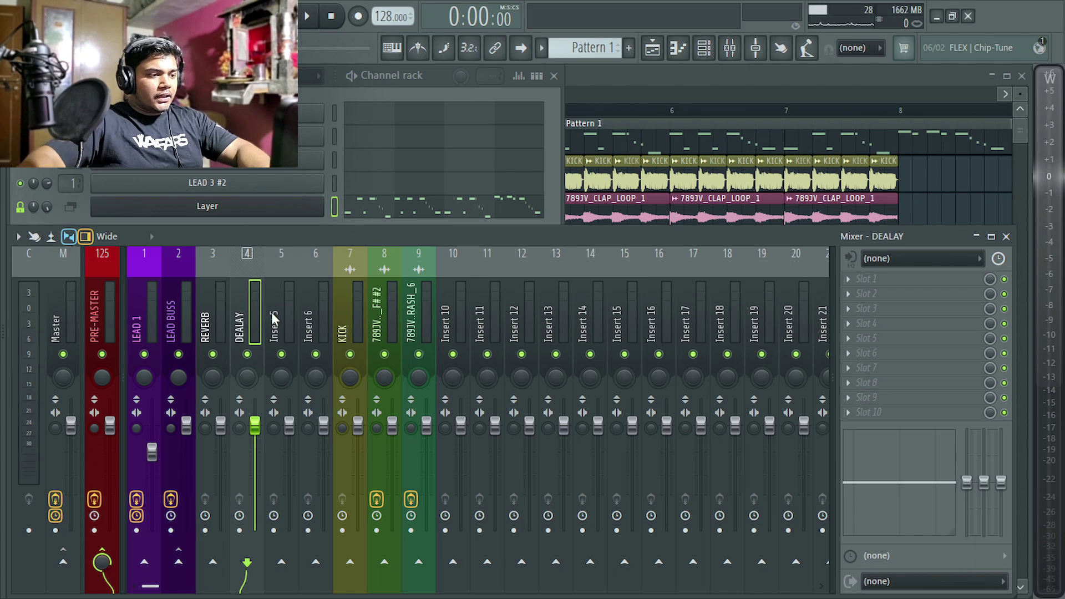
Rename mixer inserts 5 and 6 as WET FX and DROP LEADS FINAL
double_click(273, 312)
text(WET FX)
key(Return)
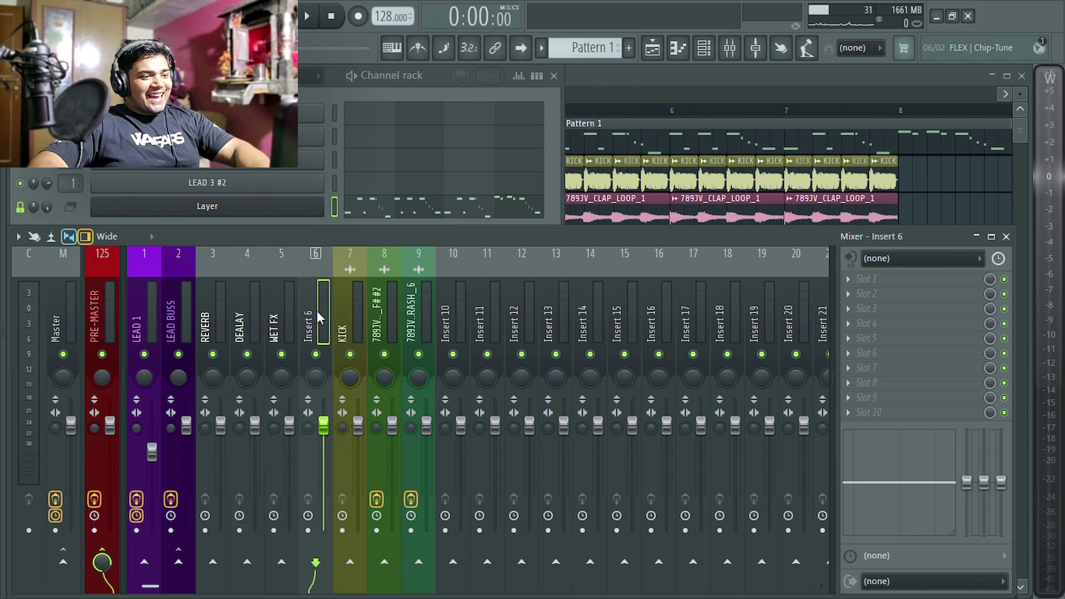
double_click(317, 311)
text(DROP LEADS FIAN)
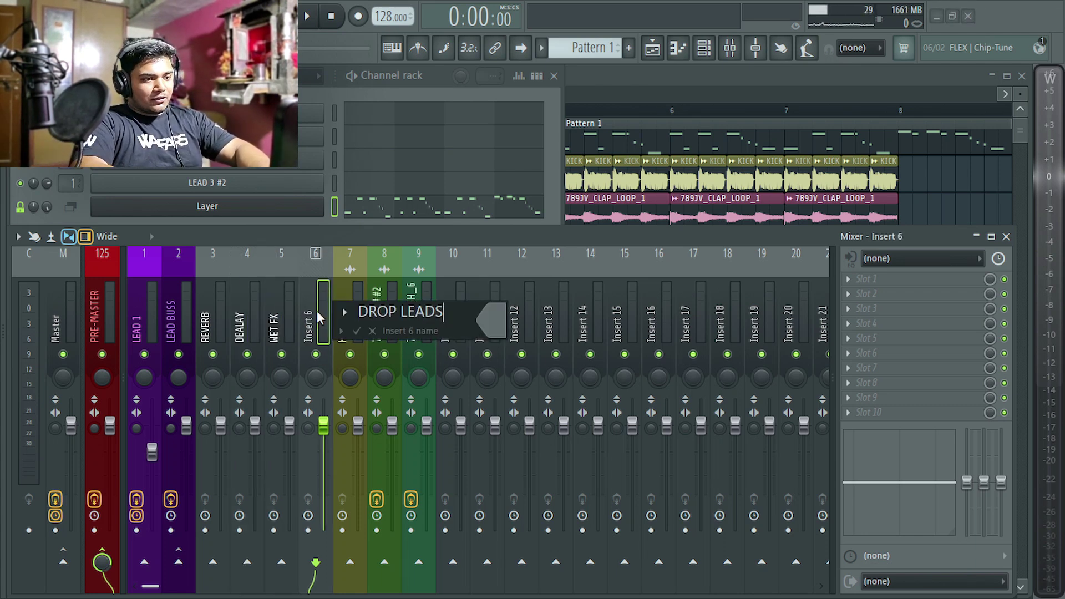
text(L)
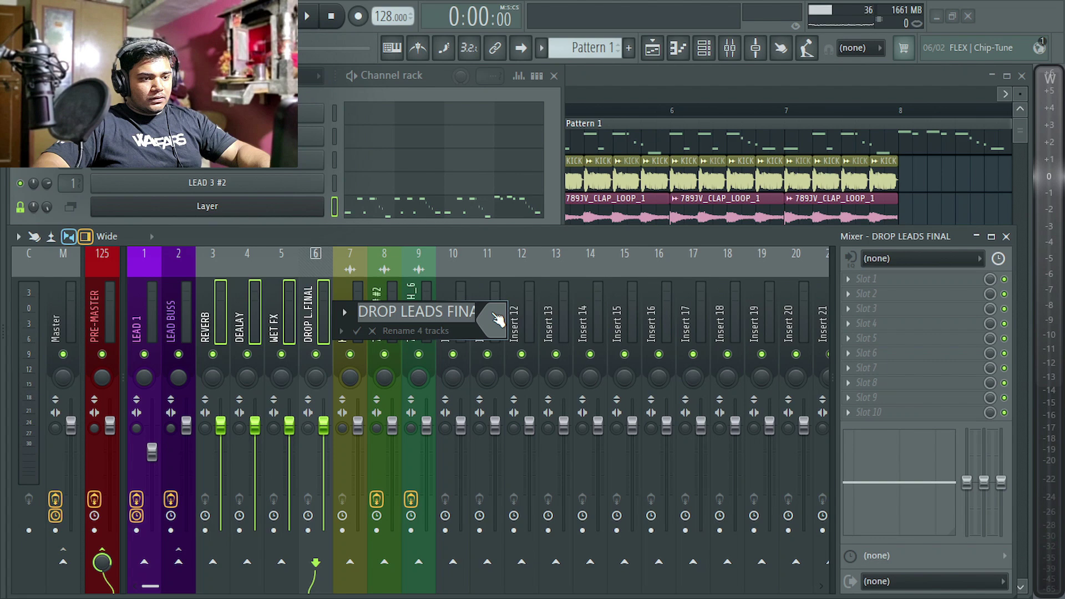
Colour the REVERB, DEALAY, WET FX and DROP LEADS FINAL mixer tracks together in the saved bright purple
click(498, 320)
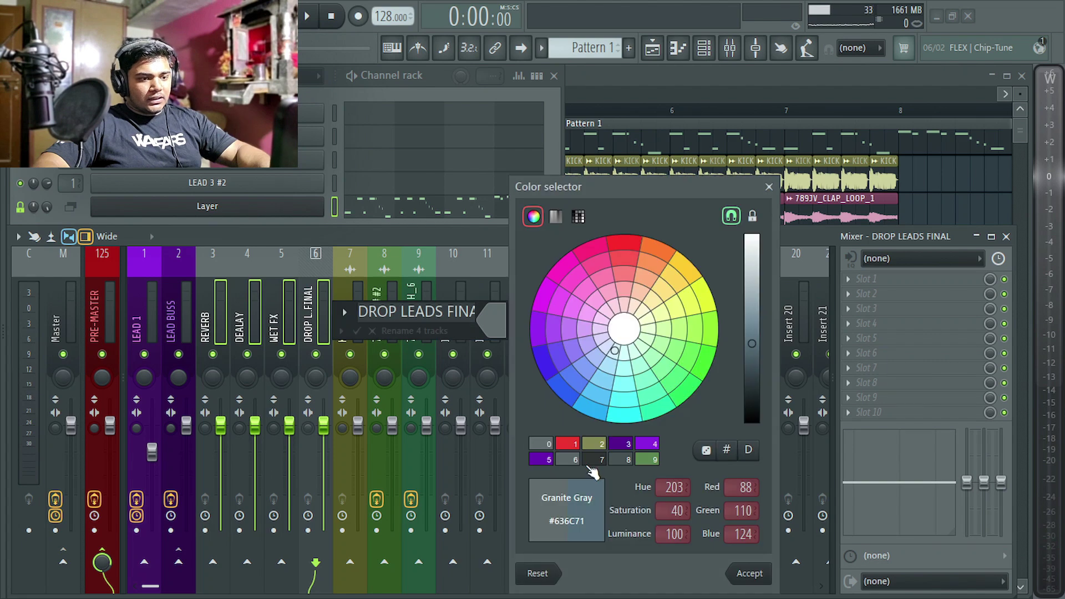
click(647, 444)
drag(756, 324, 758, 332)
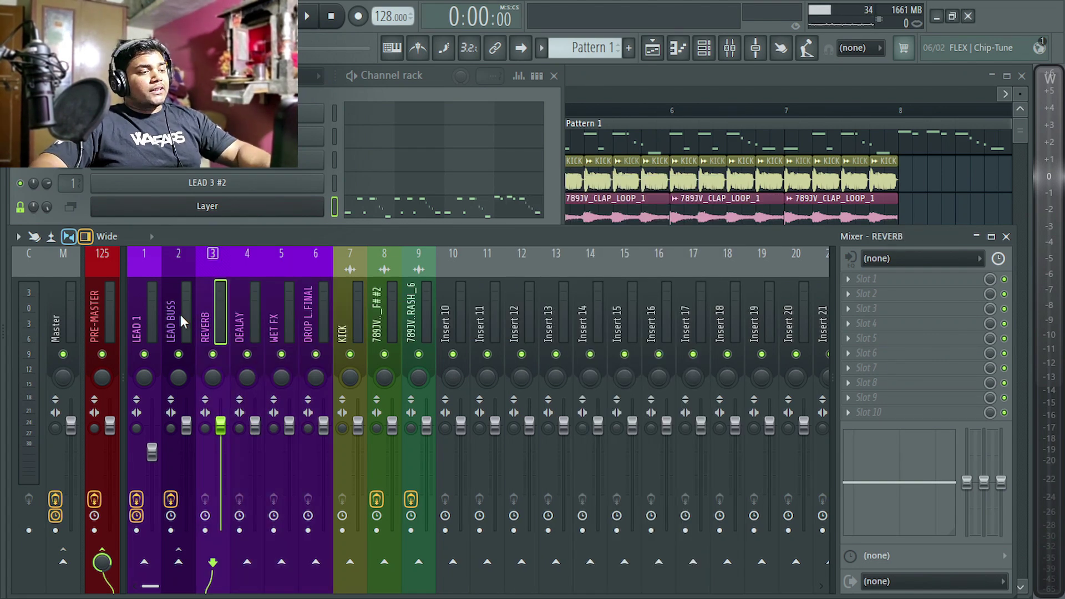
Select the REVERB and DEALAY mixer tracks together and route them only to the WET FX track
click(180, 333)
click(221, 338)
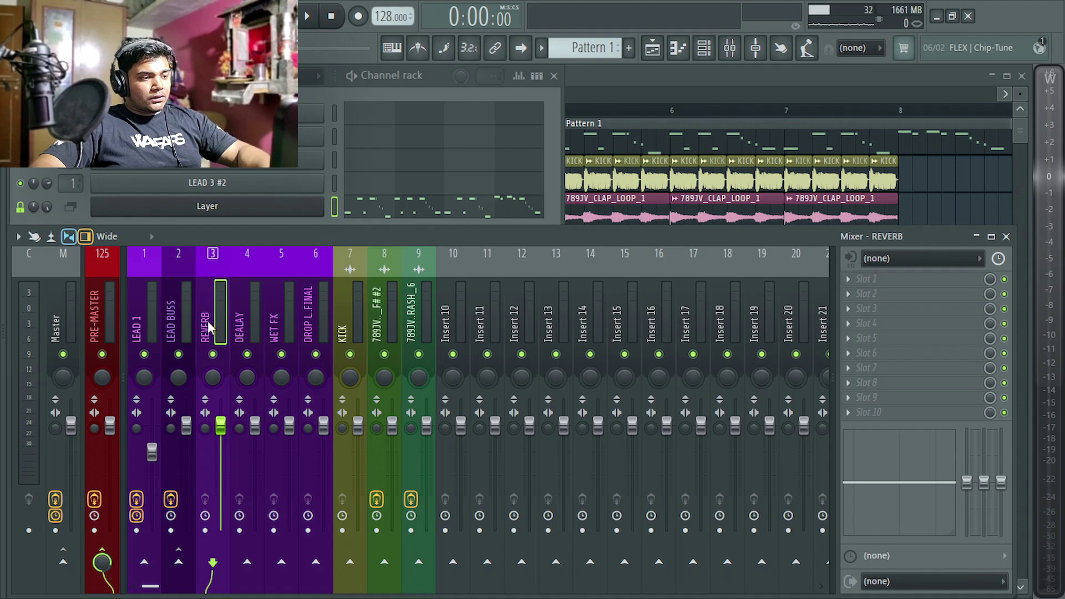
ctrl+click(239, 321)
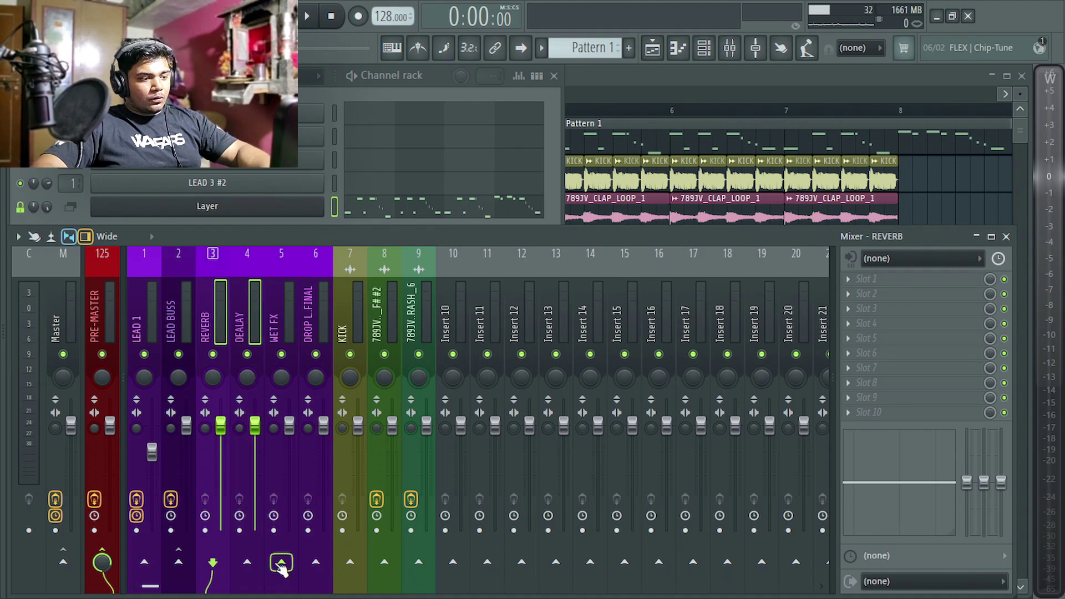
right_click(281, 565)
click(311, 541)
Route the WET FX mixer track only to the DROP LEADS FINAL track
click(275, 326)
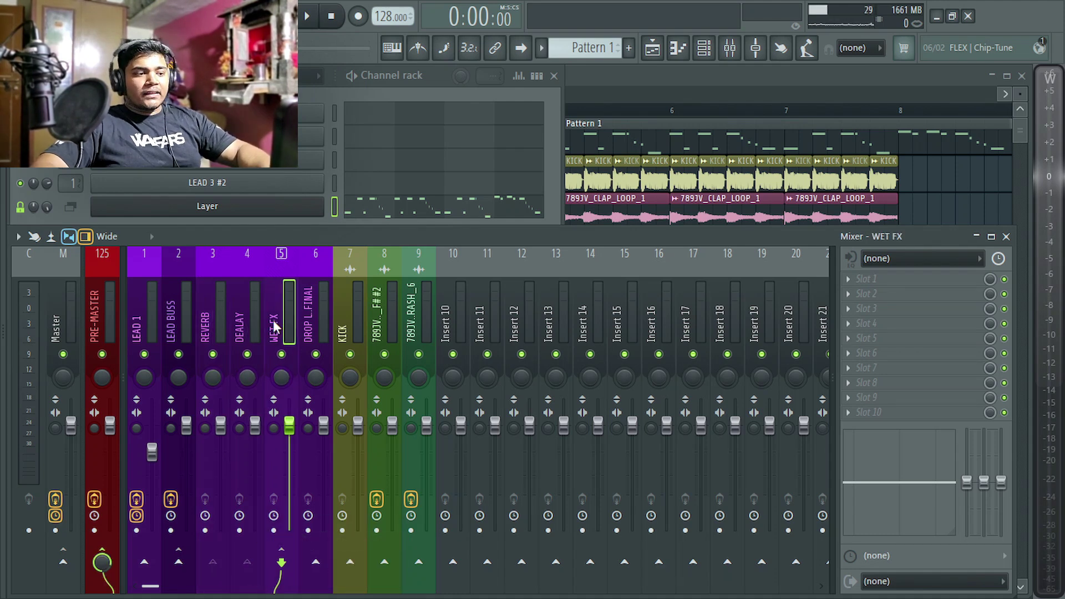
right_click(315, 563)
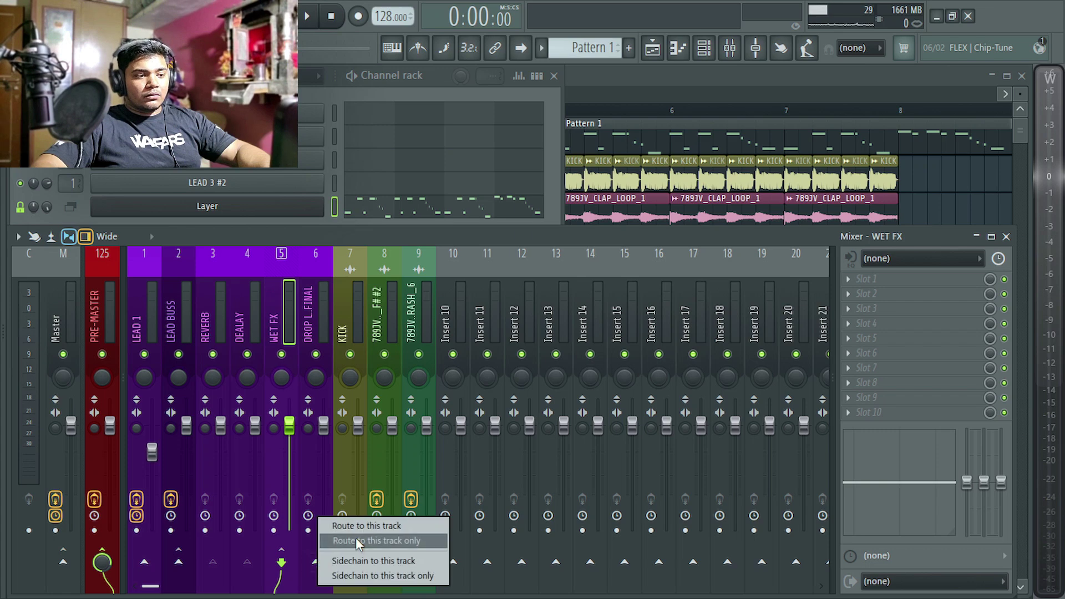
click(355, 540)
Play the leads briefly while checking the signal on the LEAD BUSS mixer track
click(321, 321)
key(space)
click(183, 309)
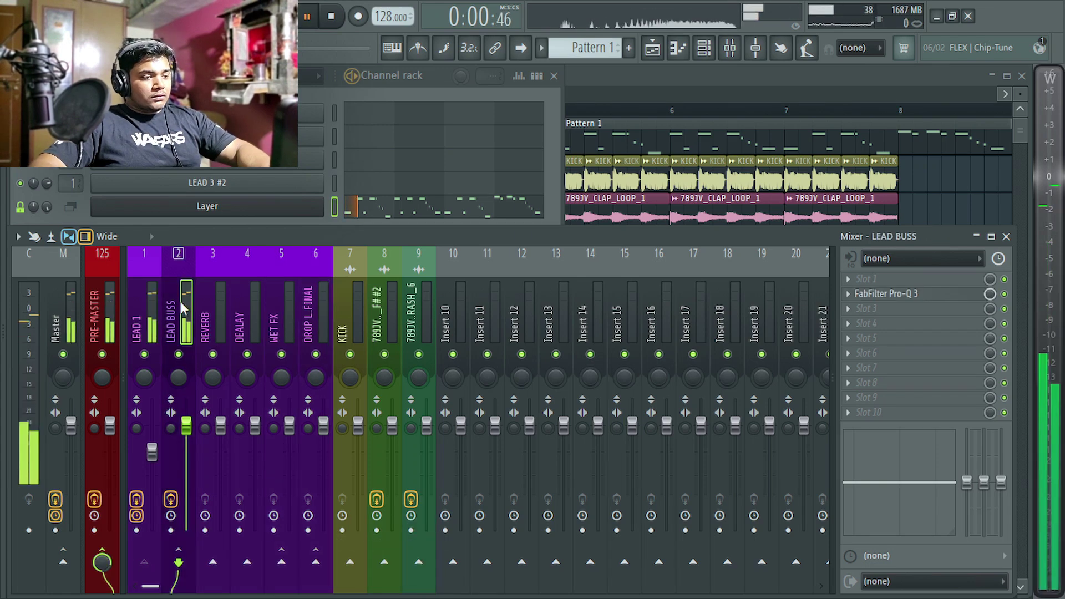
key(space)
Load ArtsAcoustic Reverb on the REVERB mixer track and apply the WALFARS BIGROOM VERB preset
click(212, 311)
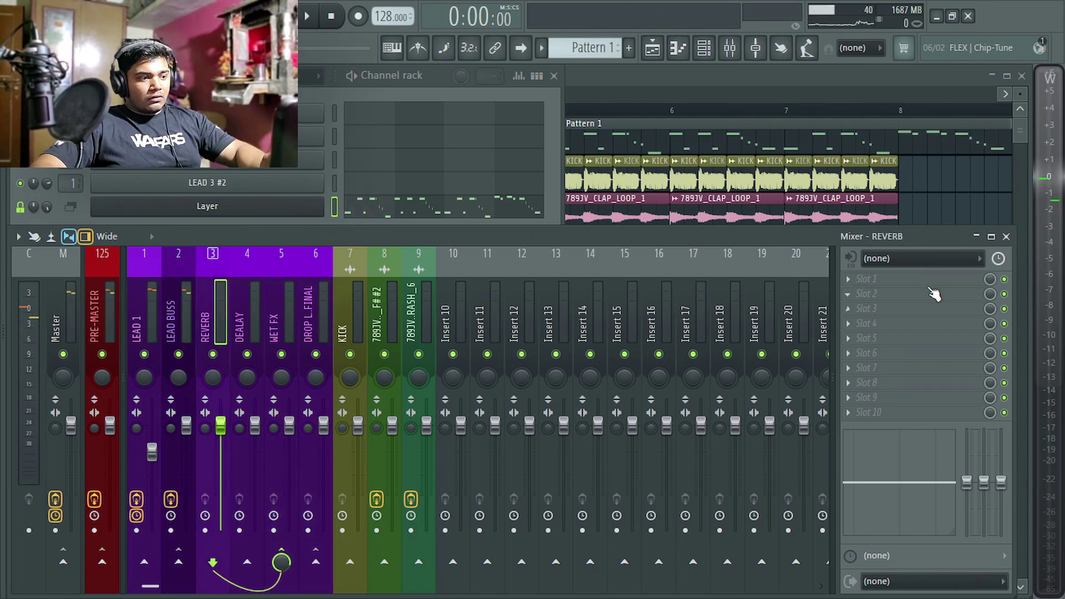
click(934, 294)
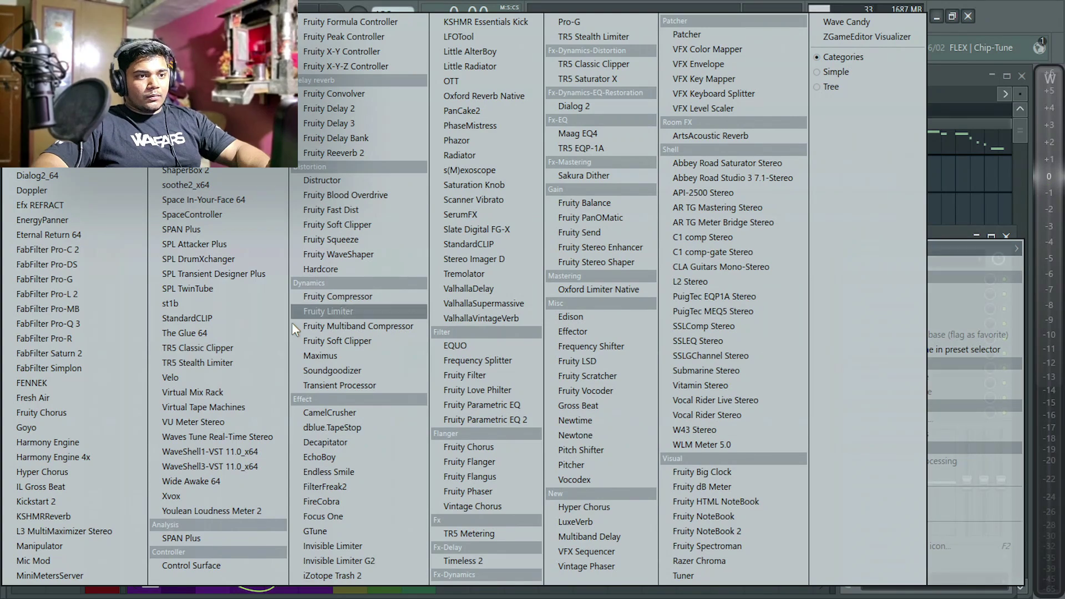
click(735, 139)
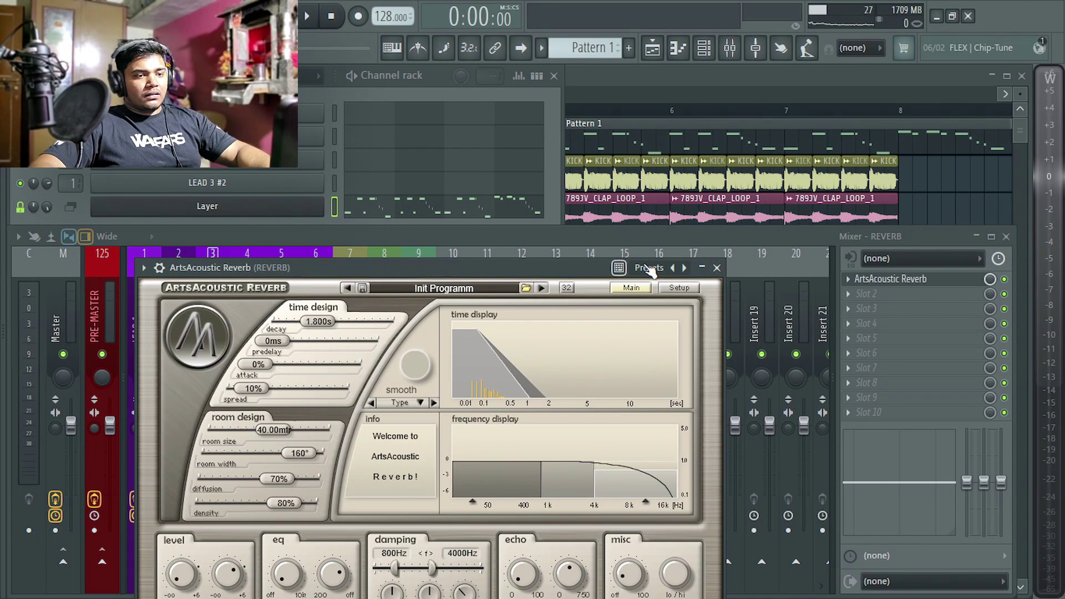
click(642, 268)
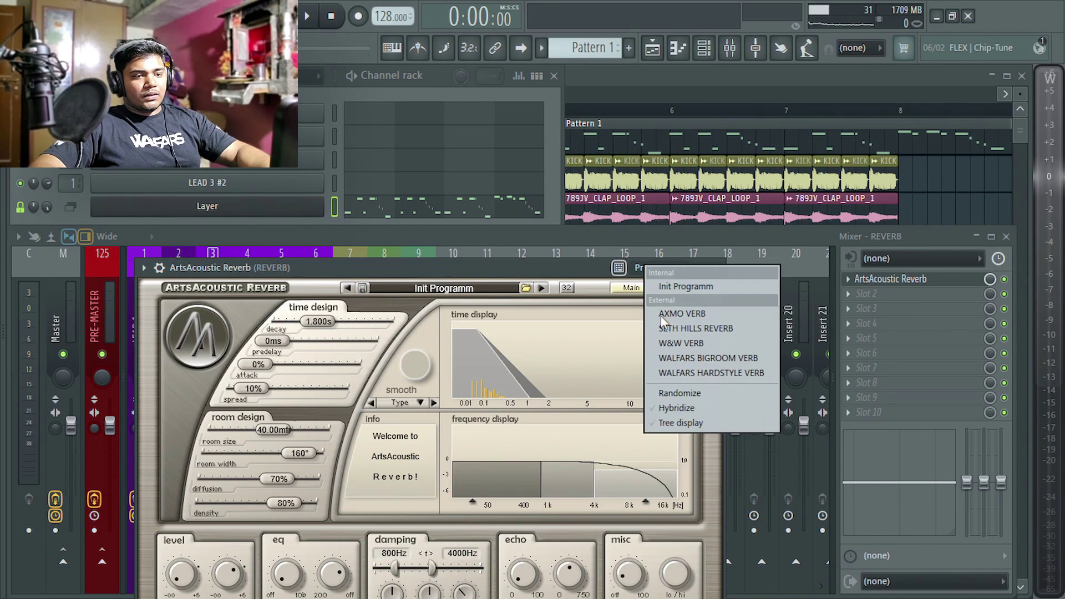
click(715, 360)
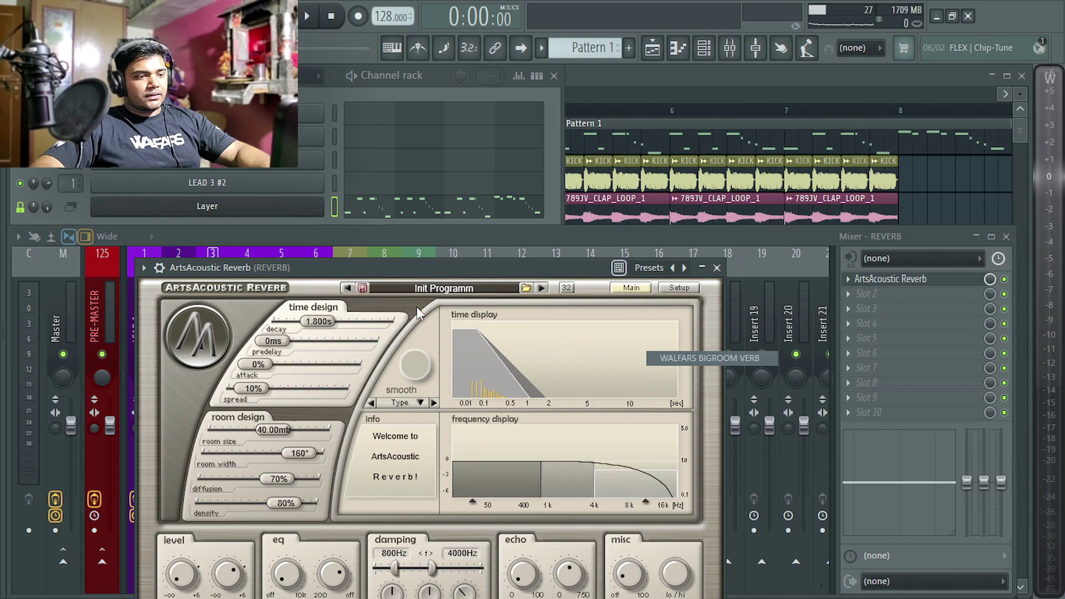
click(717, 268)
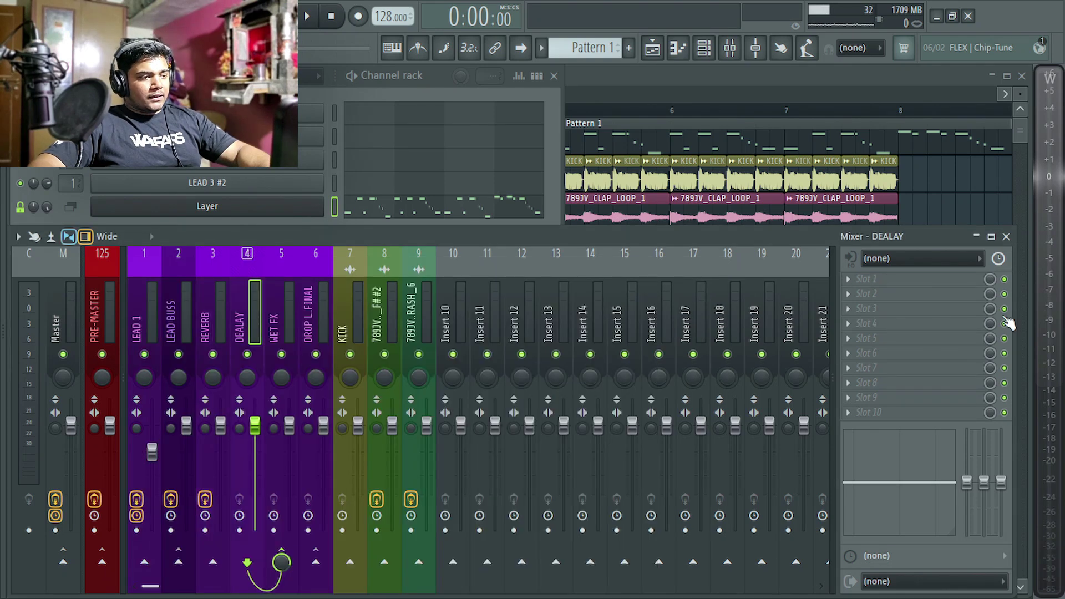
Load Fruity Delay 3 in slot 3 of the DEALAY mixer track and turn its dry output fully down
click(848, 308)
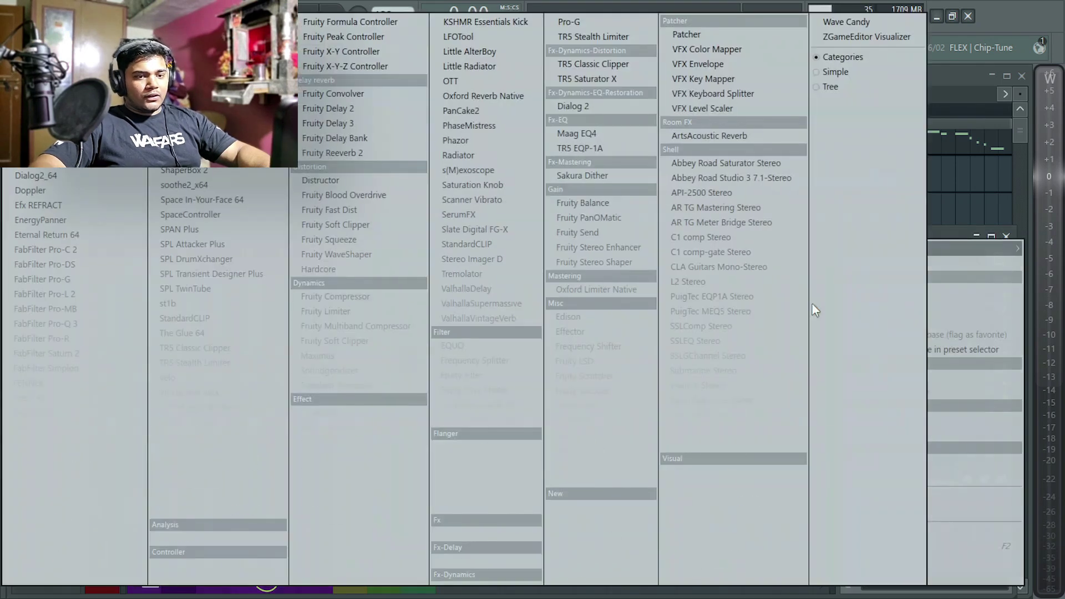
click(371, 127)
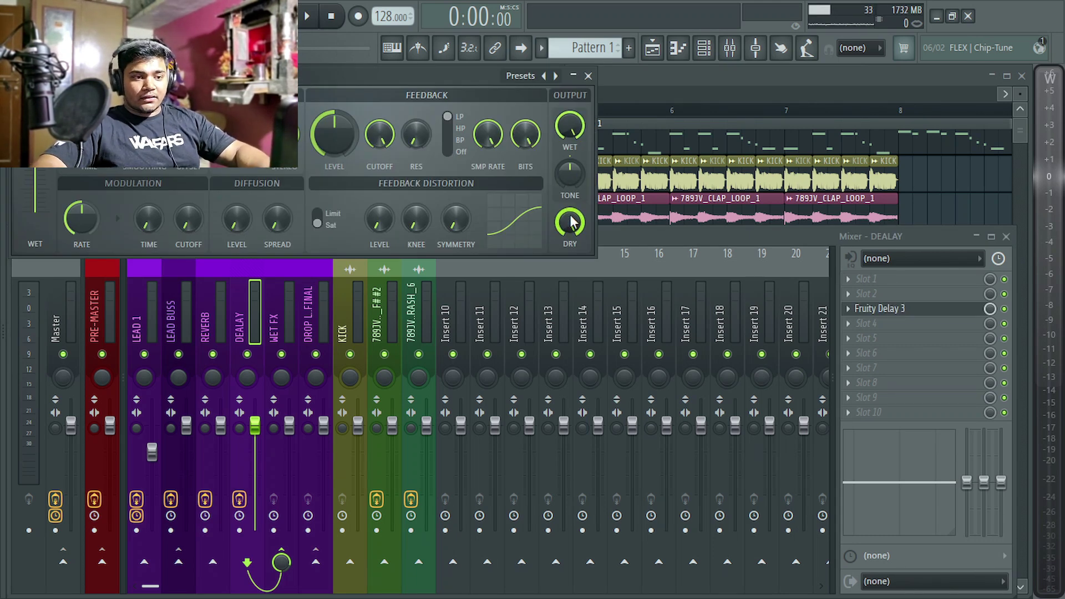
click(588, 76)
Review the ArtsAcoustic Reverb settings on the REVERB track, including its dry and wet levels
key(Left)
click(906, 284)
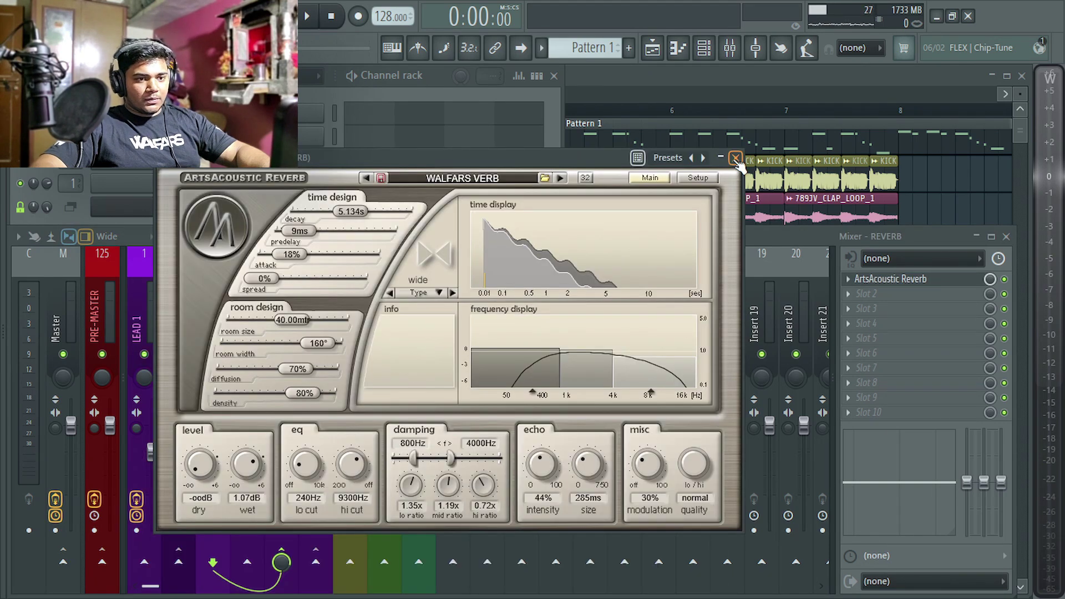
click(735, 159)
Send the LEAD BUSS track to the REVERB track and lower the REVERB fader by ear while playing the leads
click(184, 308)
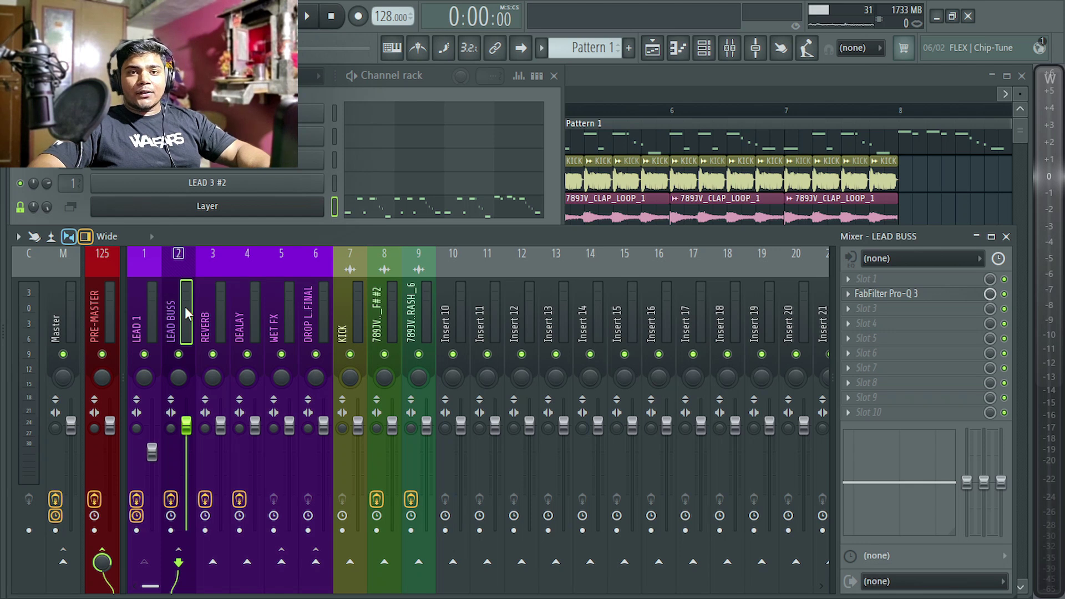
click(217, 561)
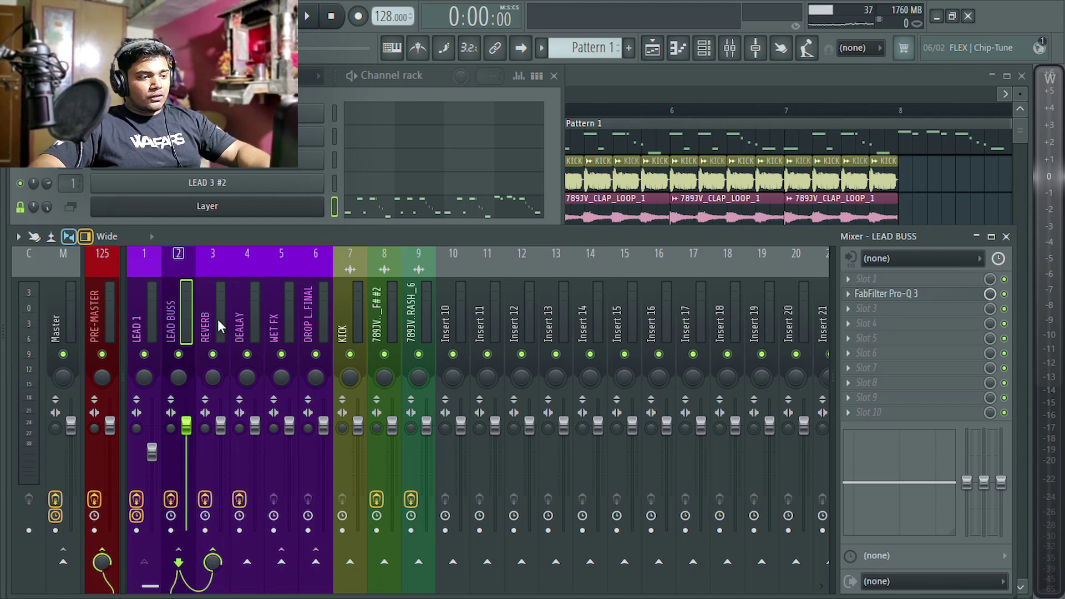
drag(220, 425, 222, 457)
key(space)
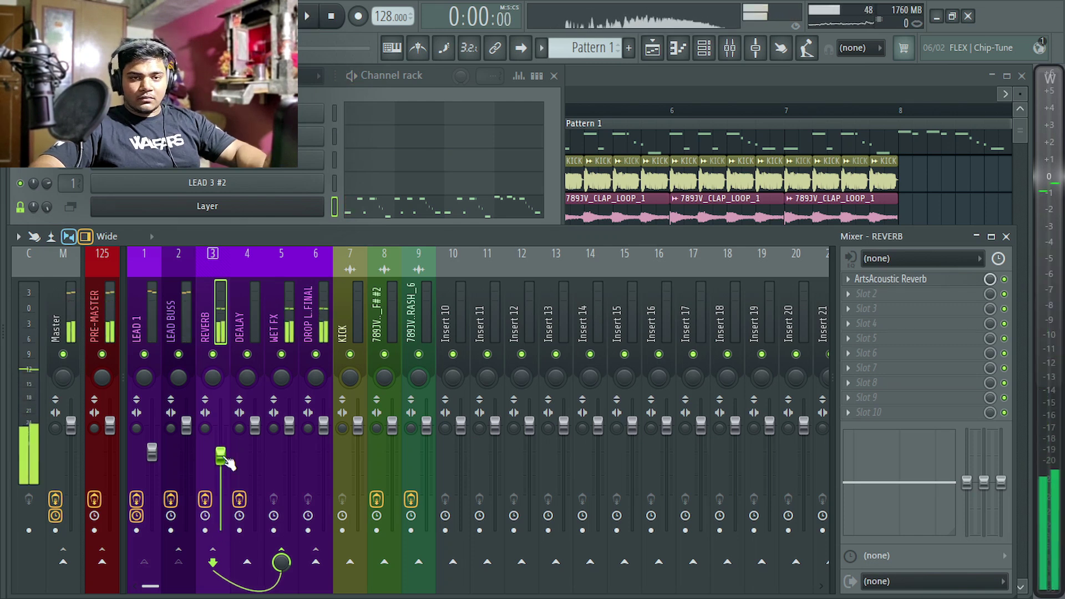
drag(221, 456, 221, 452)
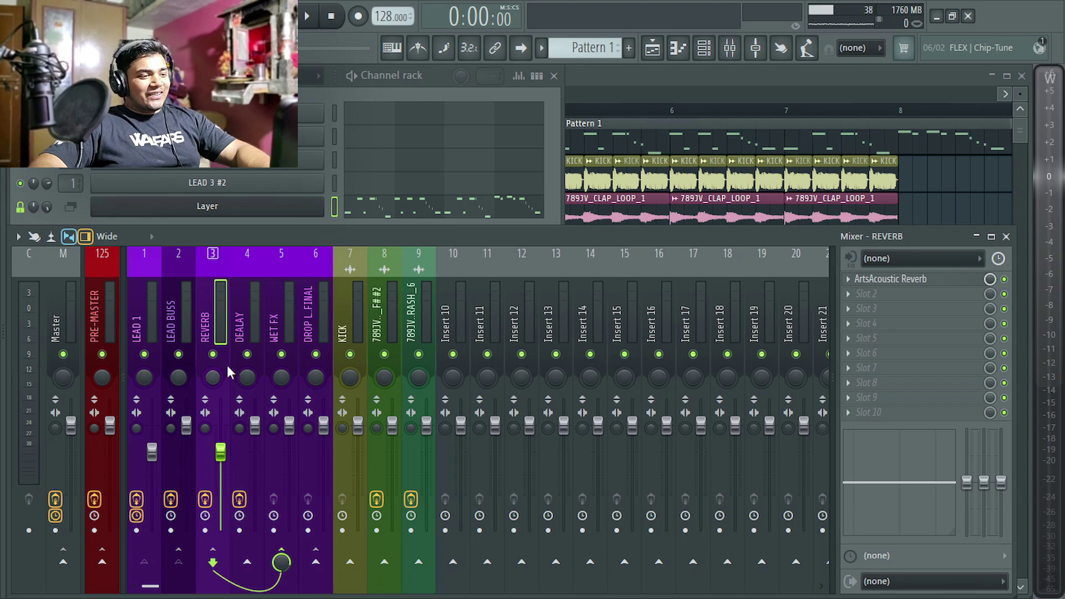
Mute the REVERB track and add a send from LEAD BUSS to the DEALAY track
click(212, 354)
click(175, 309)
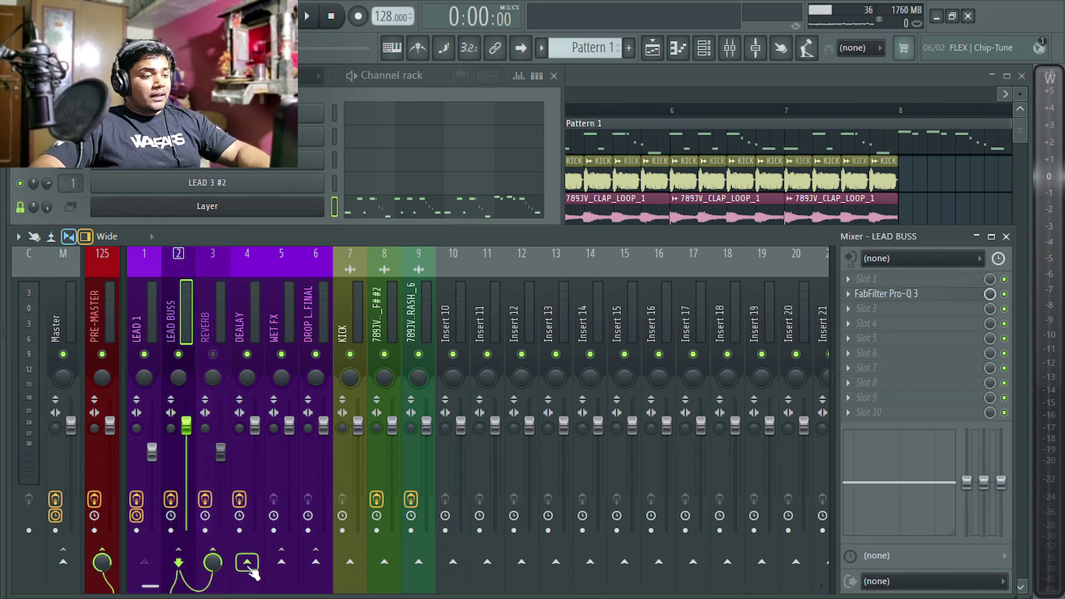
click(248, 569)
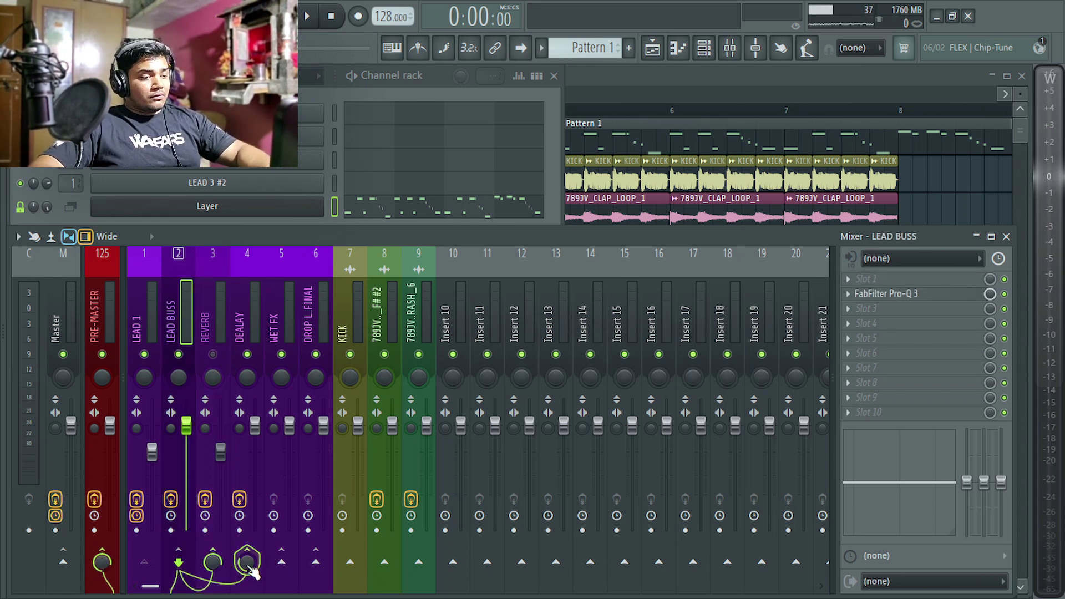
In the DEALAY track's Fruity Delay 3, lower the feedback cutoff, raise the resonance and set the delay model to Ping pong
click(238, 336)
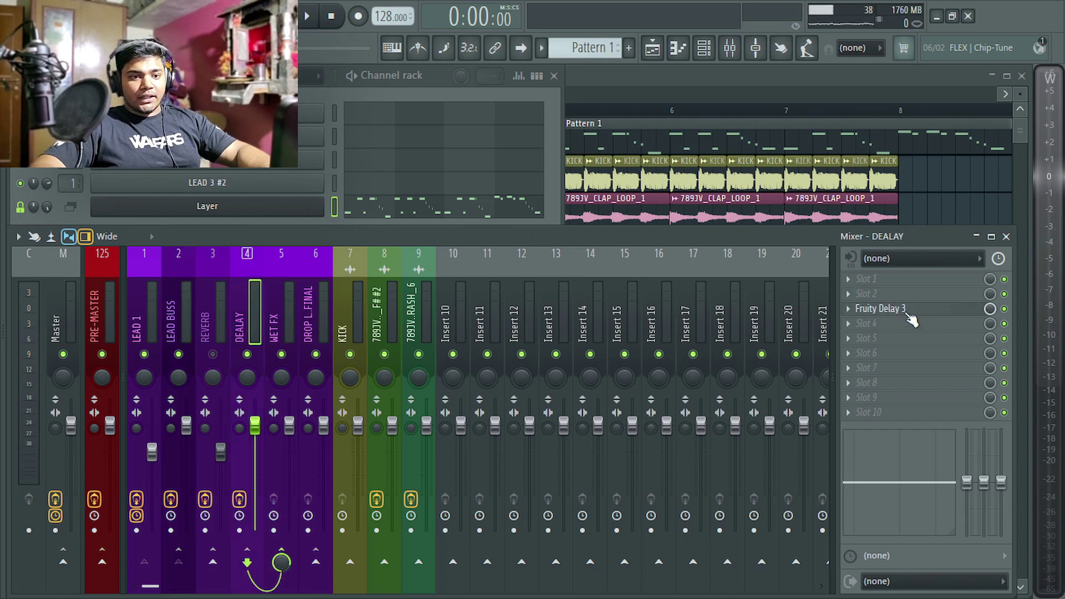
click(888, 310)
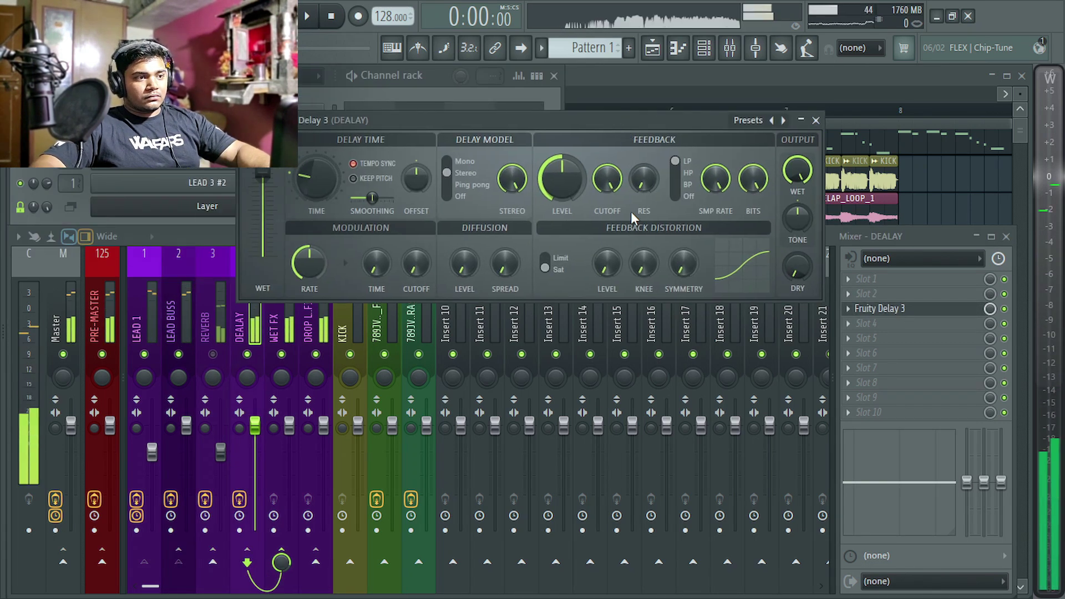
drag(609, 181, 608, 214)
drag(650, 181, 650, 147)
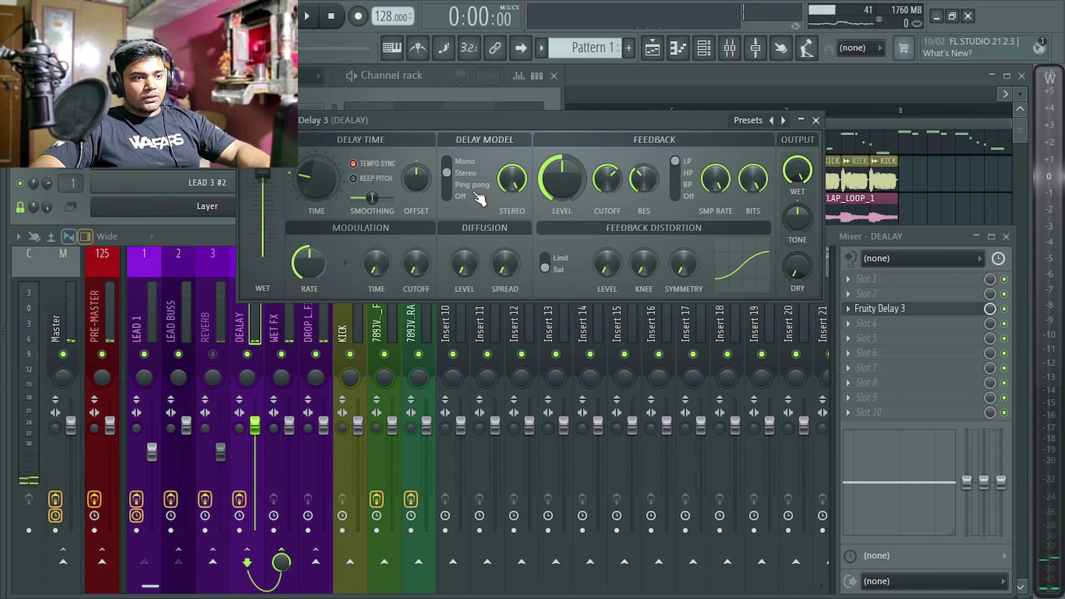
click(471, 185)
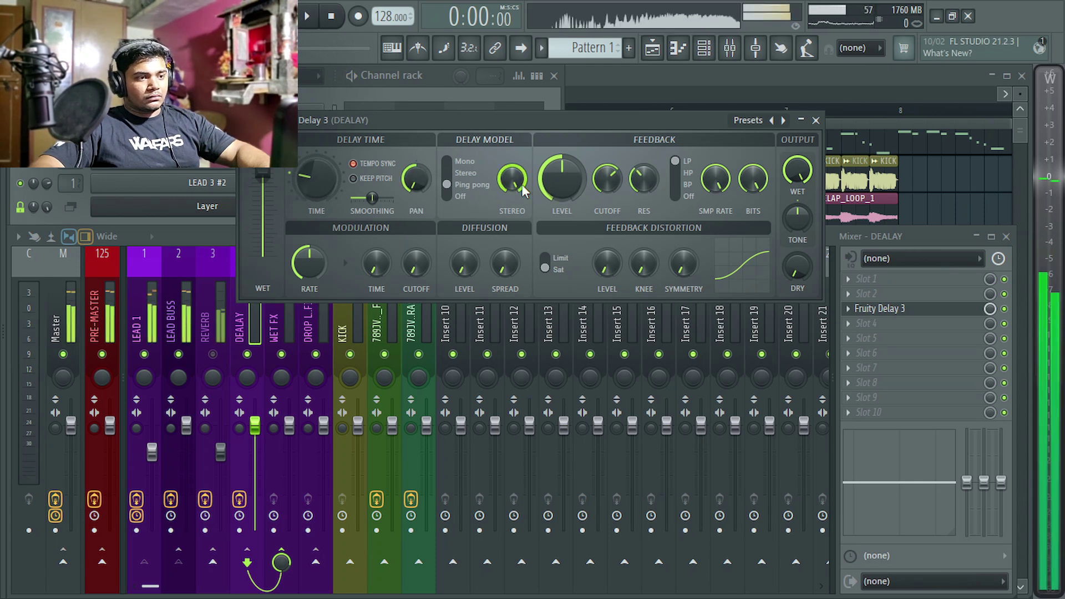
Try adjusting the delay time while auditioning the leads, and unmute the REVERB track
mouse_move(320, 188)
mouse_down()
mouse_move(320, 205)
mouse_move(317, 175)
mouse_up()
key(space)
key(space)
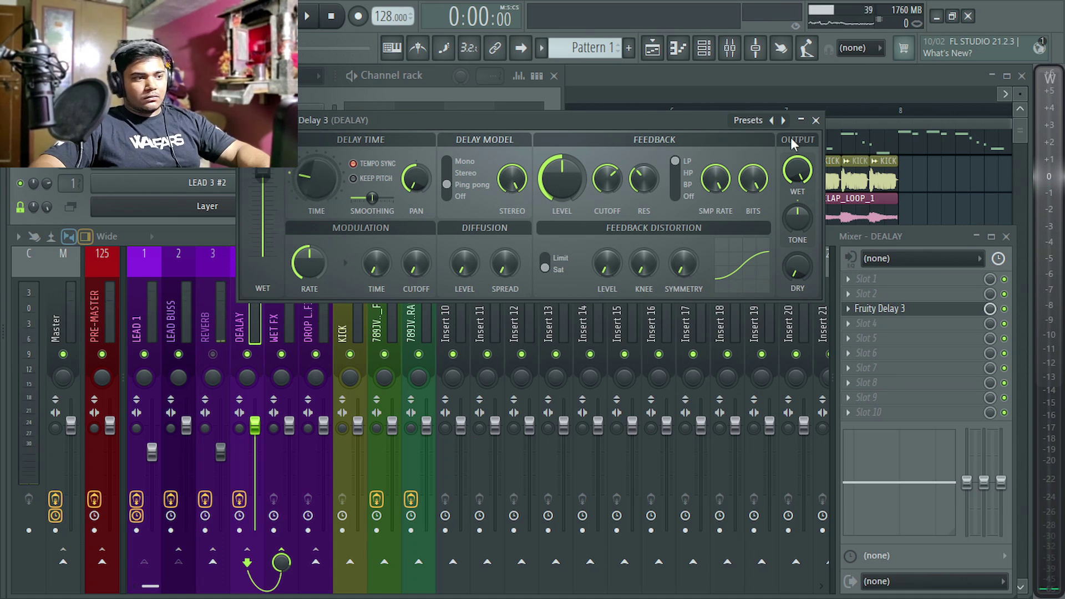
click(816, 120)
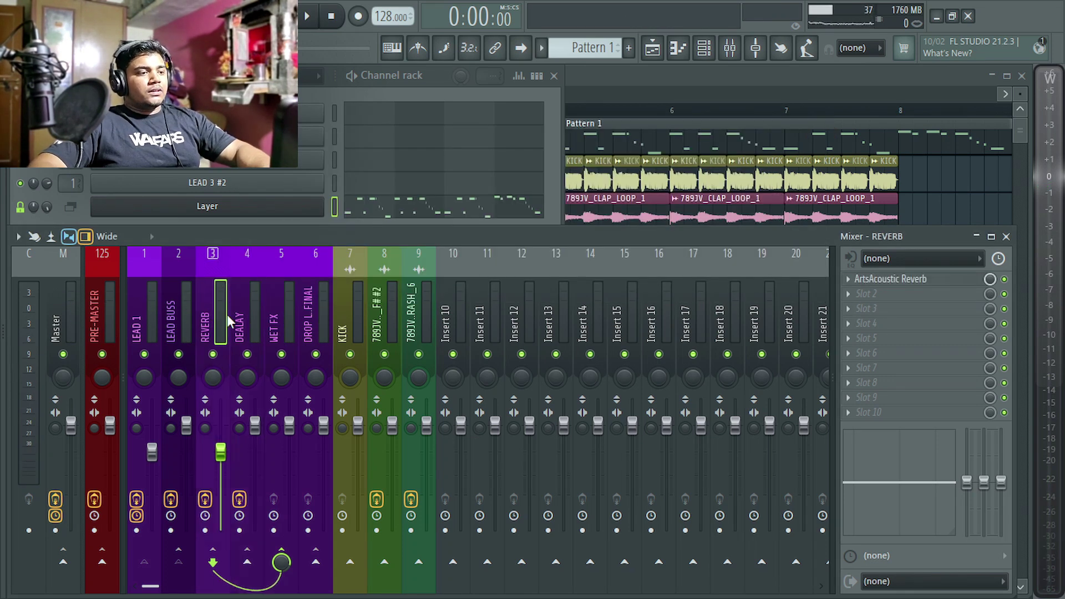
Route the LEAD BUSS mixer track to DROP LEADS FINAL instead of PRE-MASTER, keeping its REVERB and DEALAY sends
click(182, 321)
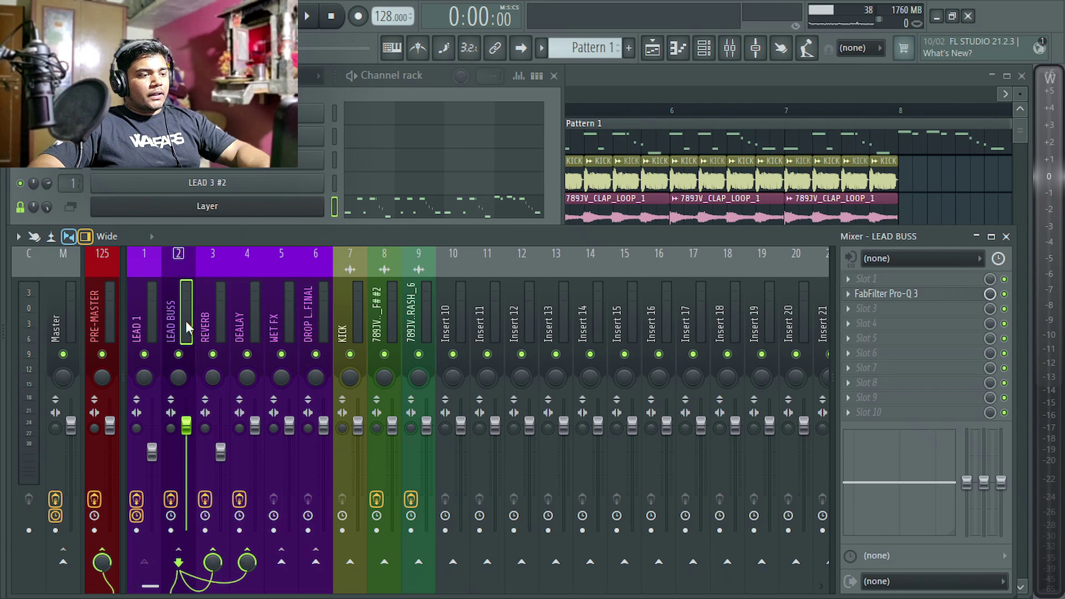
click(314, 307)
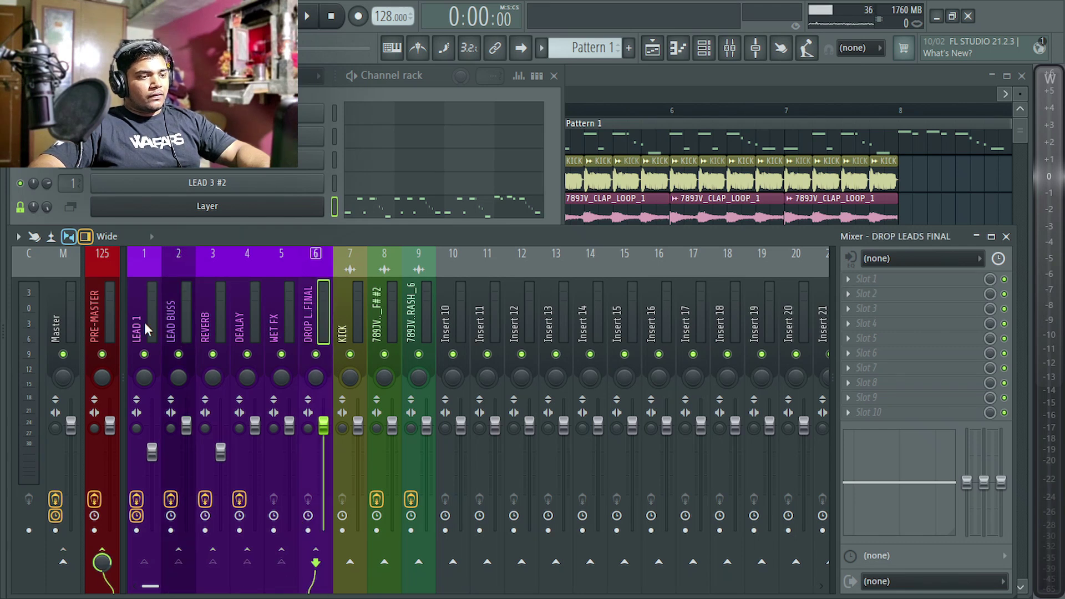
click(173, 314)
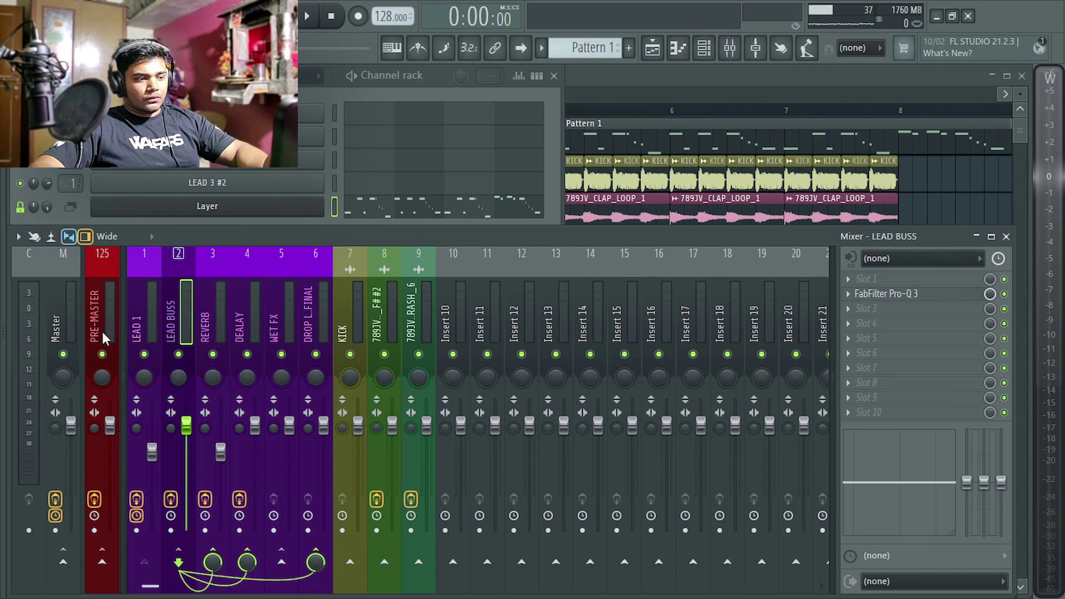
Examine the routing of the LEAD BUSS, REVERB, DEALAY, WET FX and DROP LEADS FINAL mixer tracks
click(241, 319)
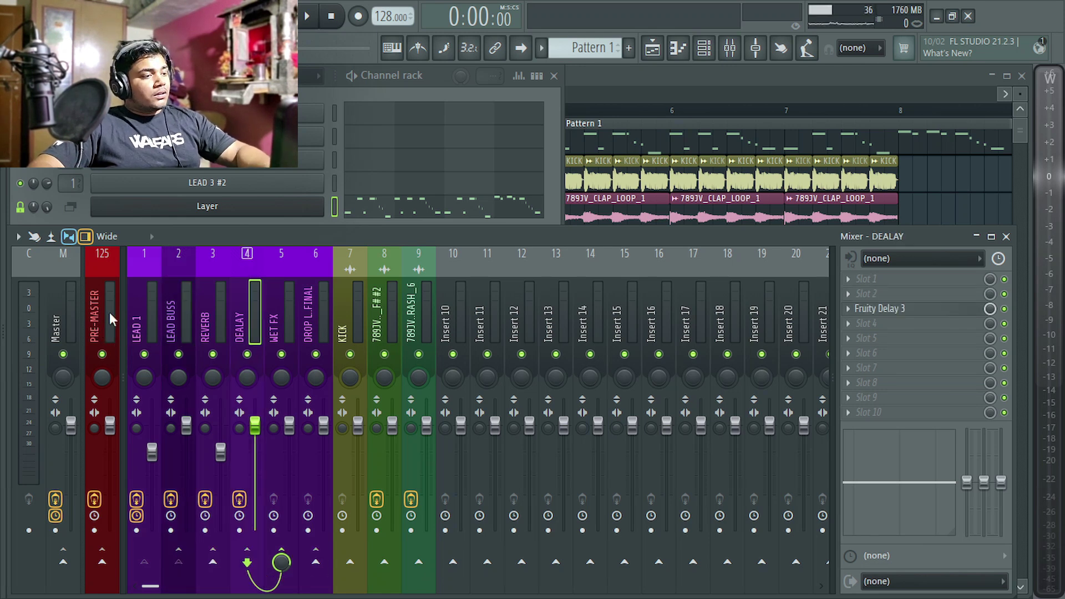
click(307, 316)
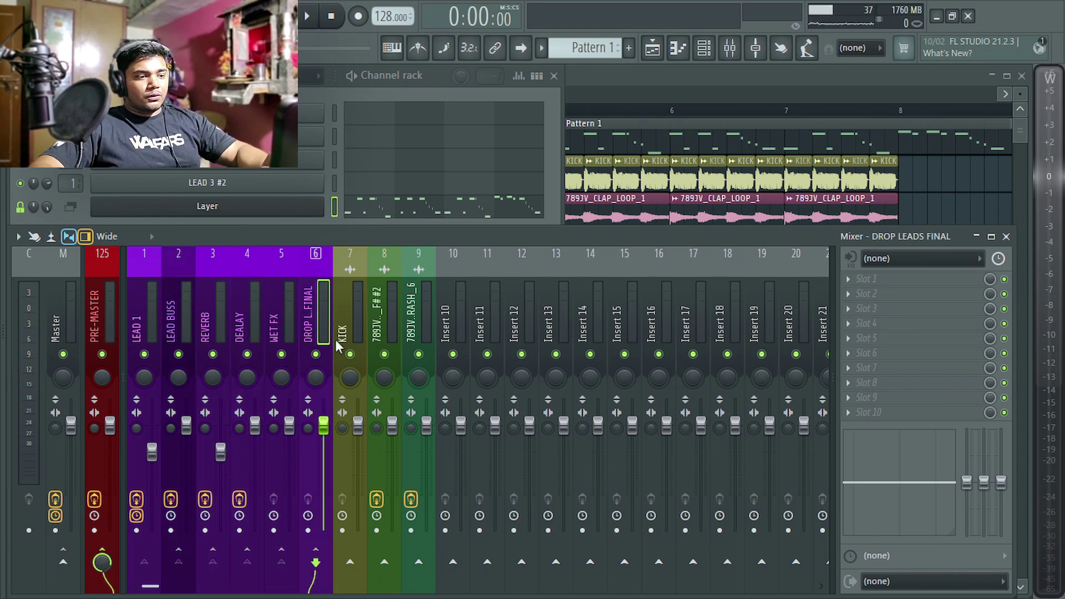
click(209, 319)
click(179, 315)
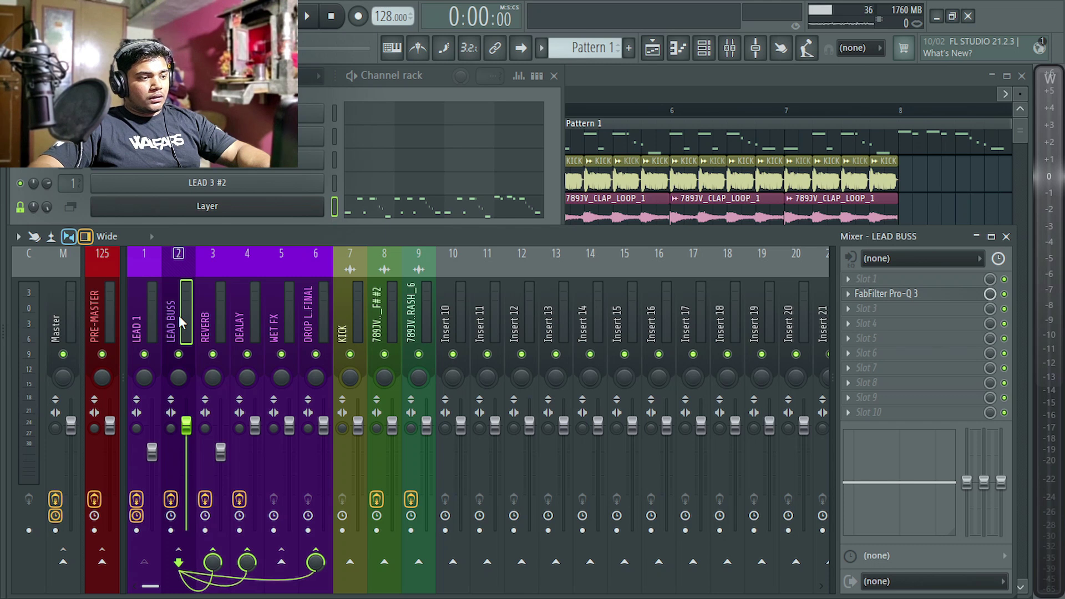
click(204, 317)
click(262, 315)
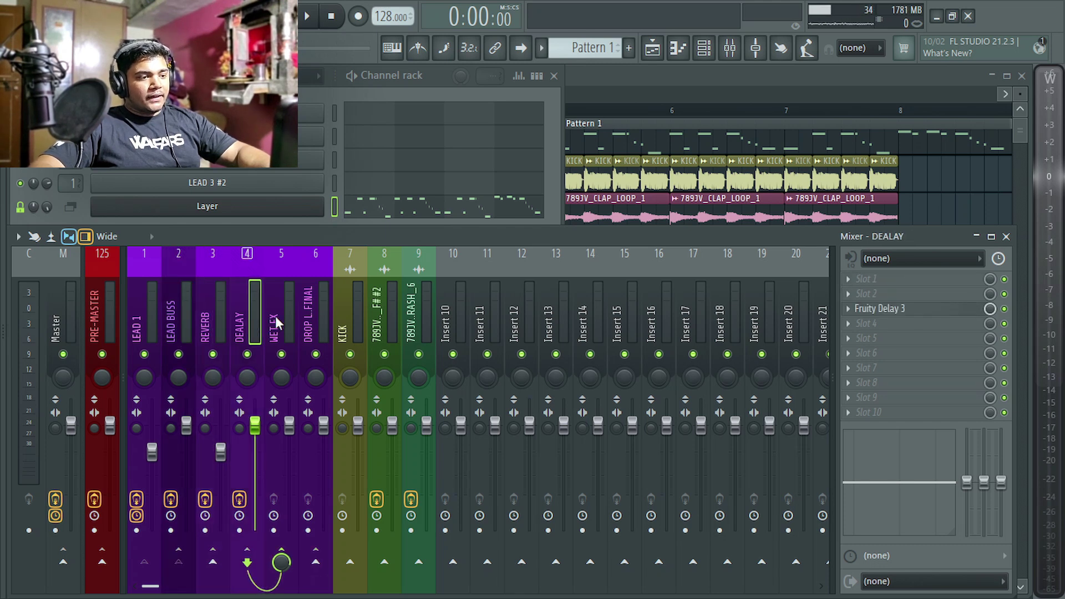
click(274, 315)
click(171, 315)
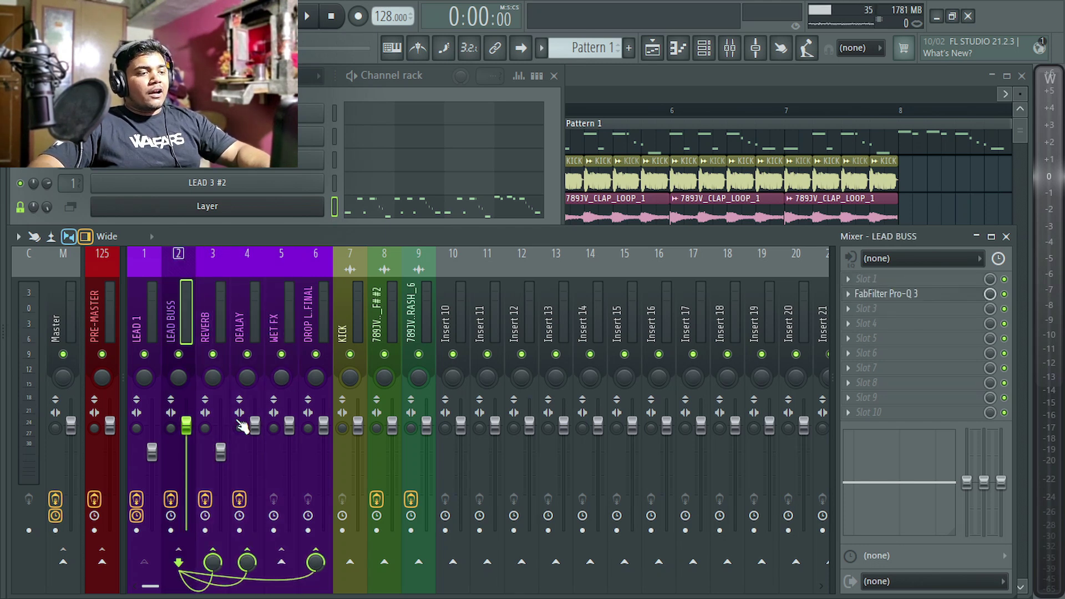
Mute the REVERB track and bring the DEALAY fader up from minimum to a low level by ear while playing the leads
click(212, 353)
click(239, 327)
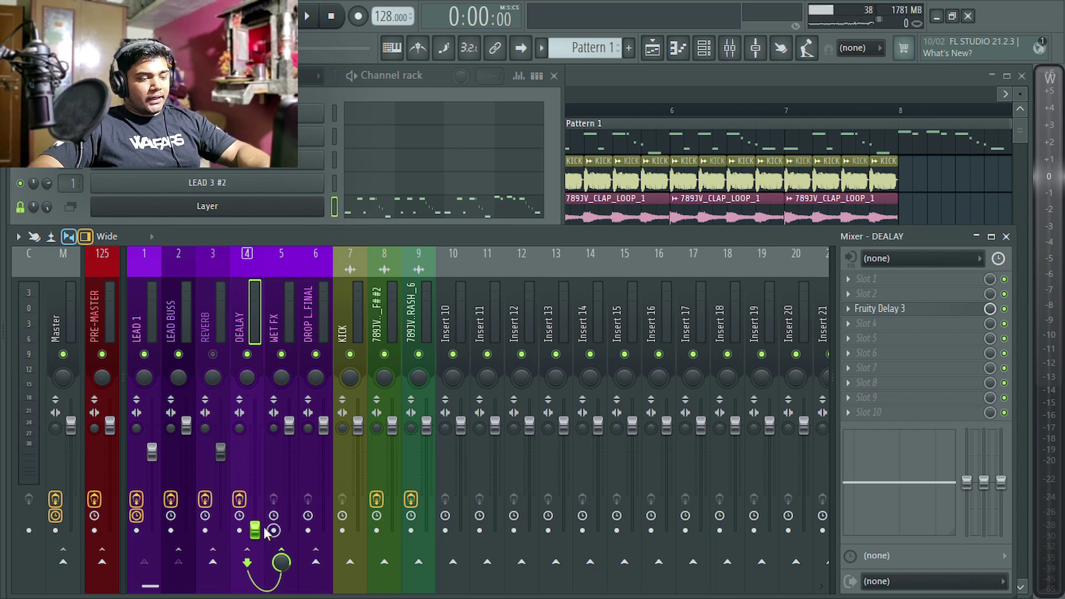
key(space)
drag(255, 531, 257, 471)
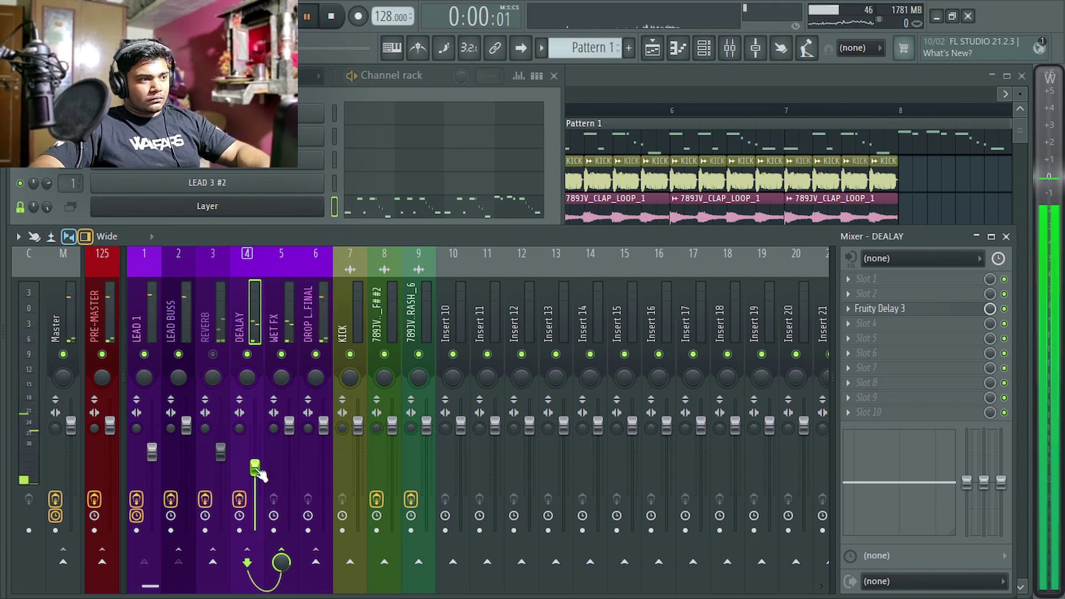
key(space)
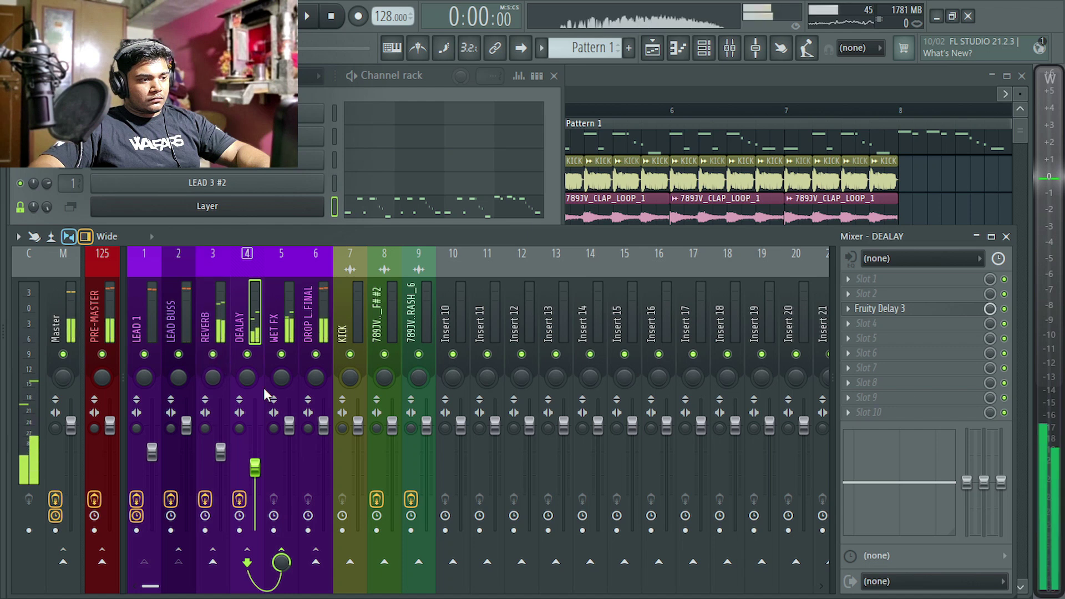
Play the leads with reverb and delay together, lowering the REVERB and DEALAY faders slightly to balance them
key(space)
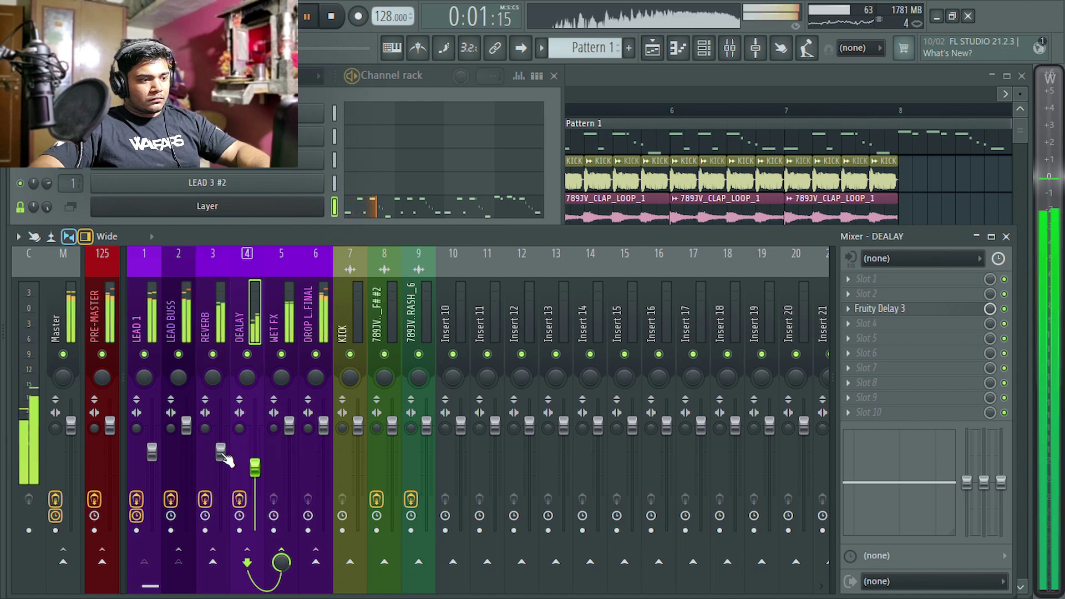
drag(221, 453, 222, 461)
key(space)
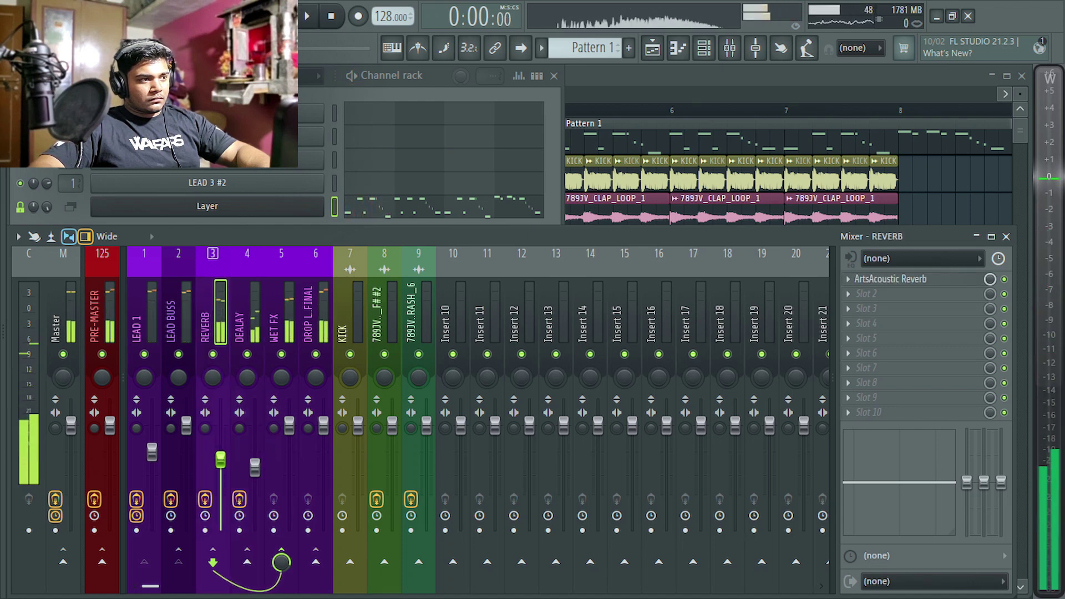
click(255, 468)
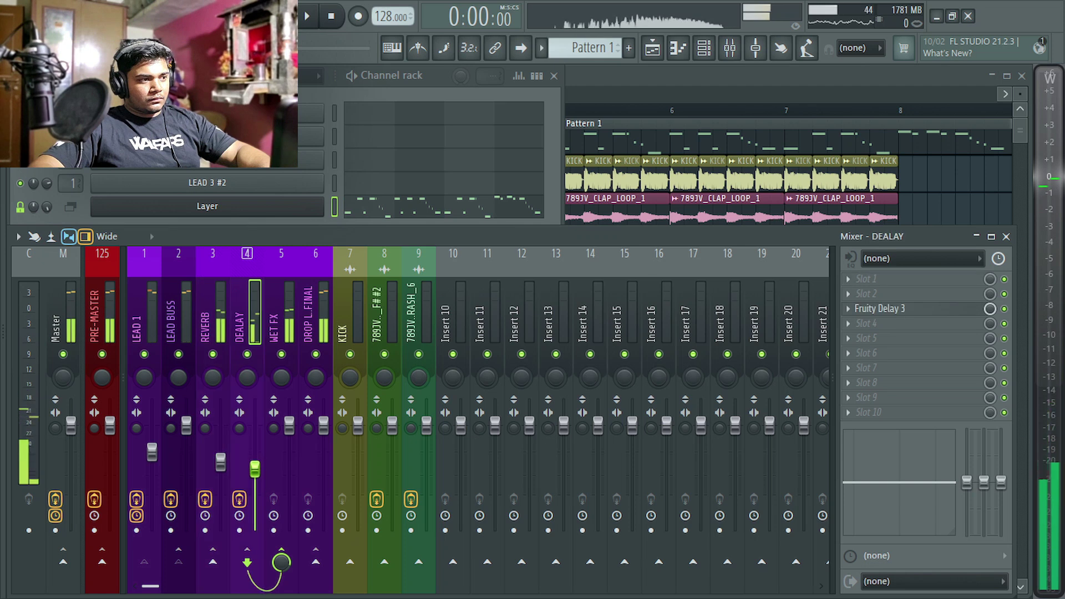
Lower the REVERB fader slightly and insert a Fruity Peak Controller on the LEAD BUSS mixer track
drag(220, 461, 220, 467)
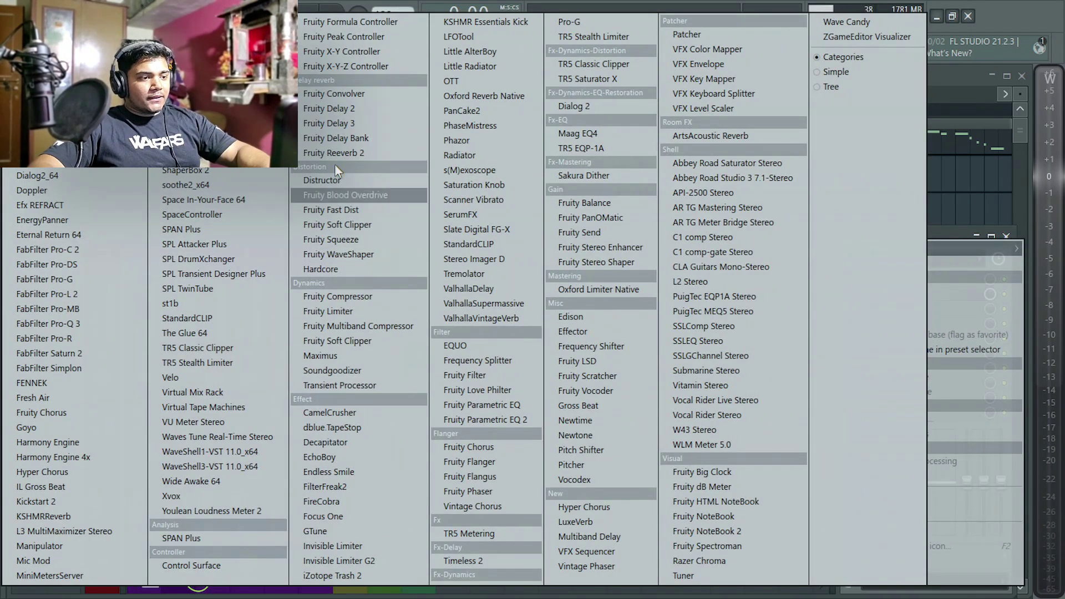
click(357, 34)
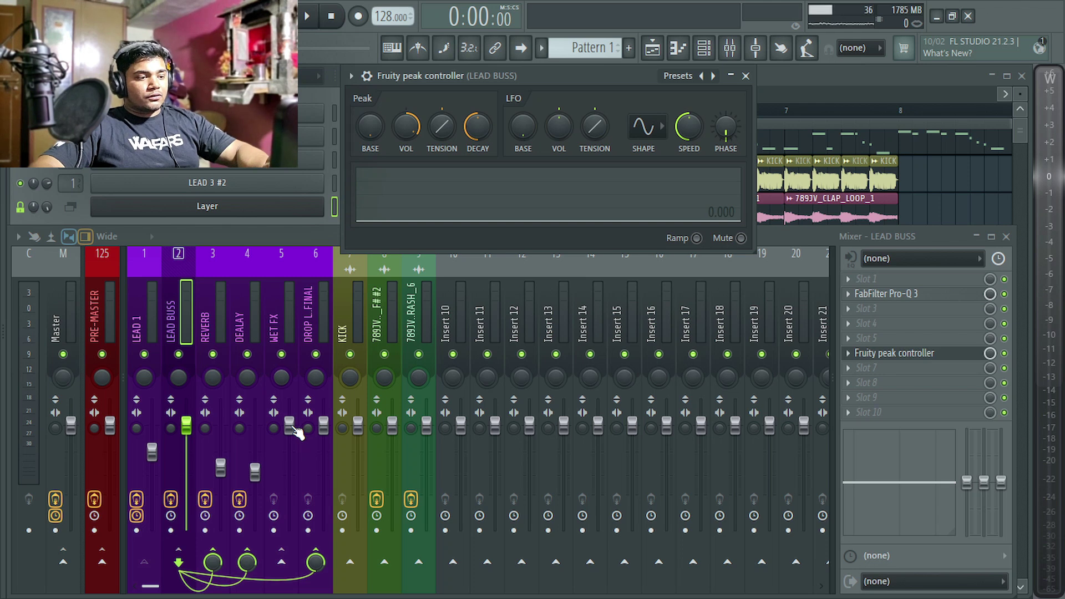
right_click(290, 424)
click(321, 489)
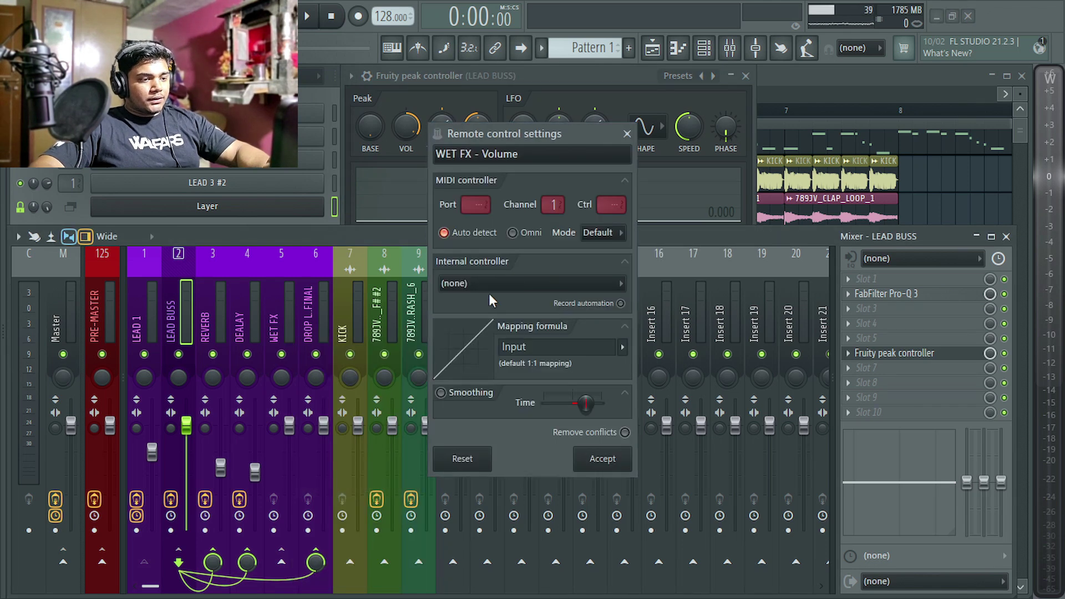
click(623, 132)
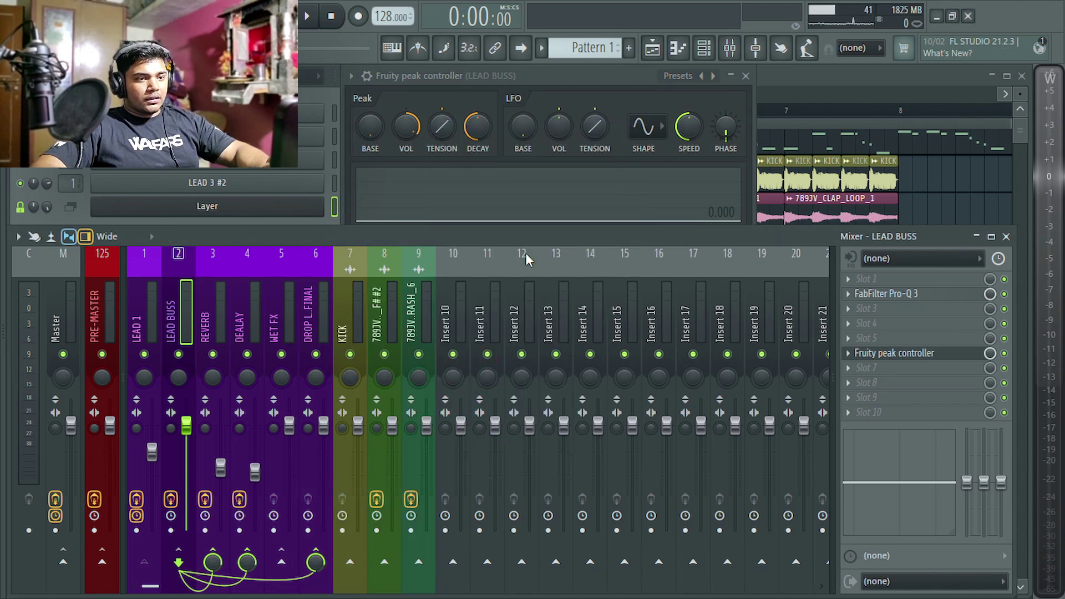
Link the WET FX track's volume to the LEAD BUSS peak controller using Peak ctrl - Peak with the Inverted mapping formula
right_click(291, 429)
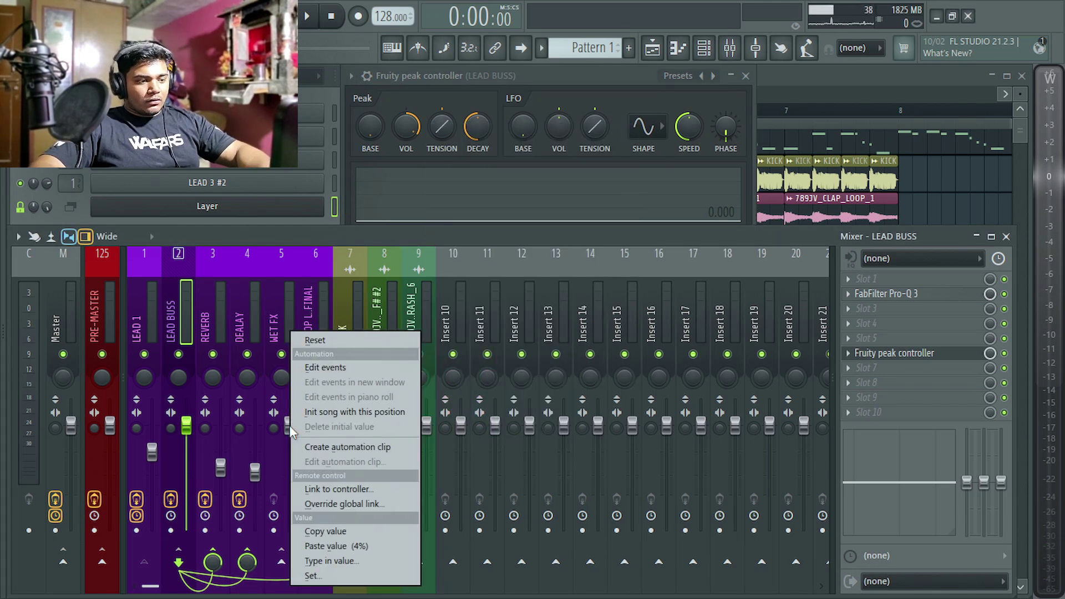
click(330, 488)
click(475, 284)
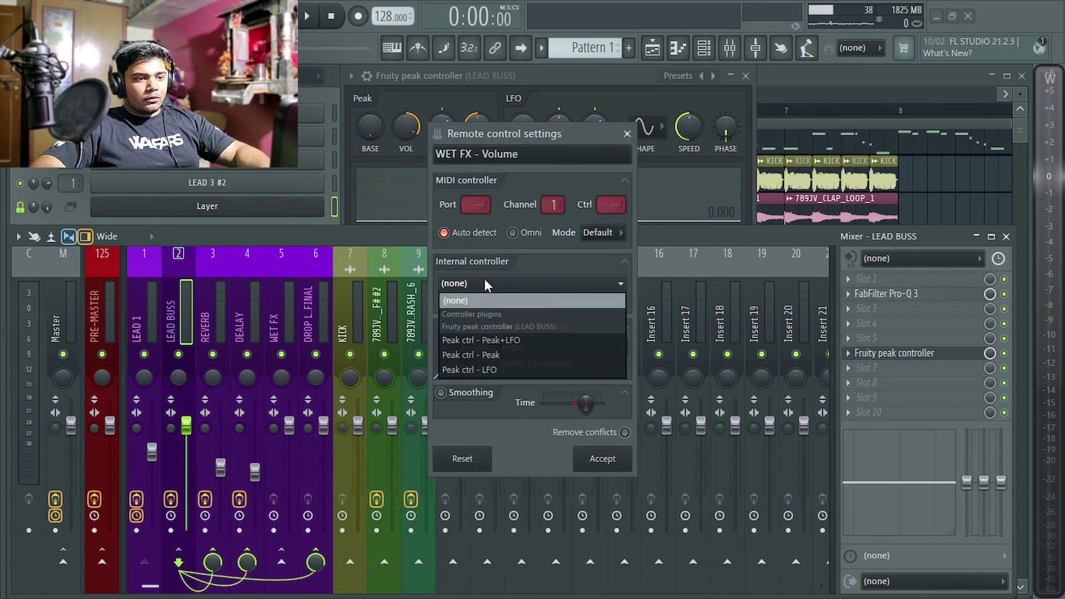
click(496, 355)
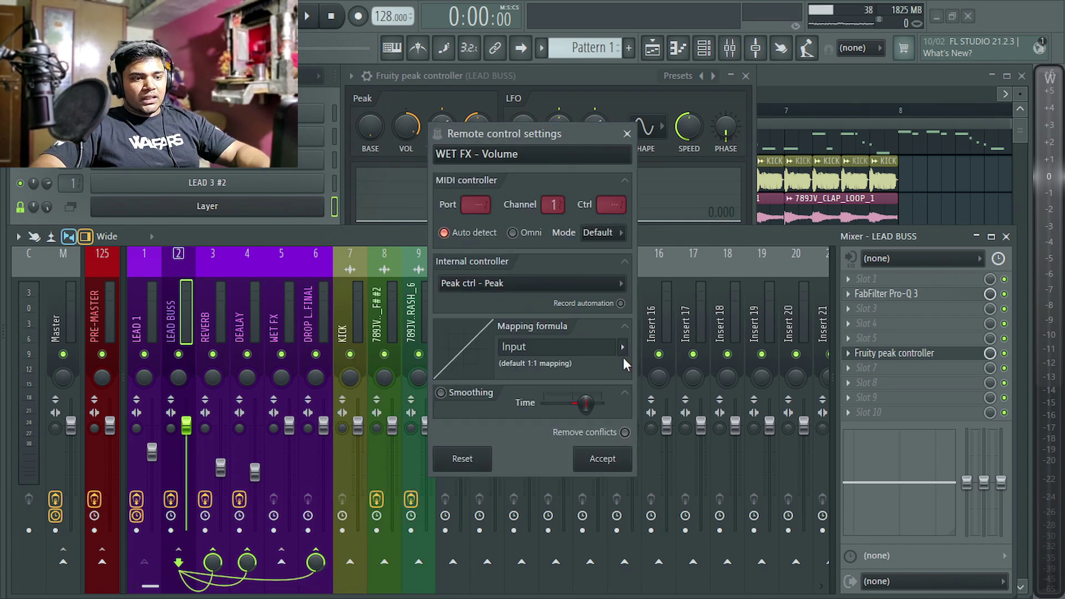
click(623, 349)
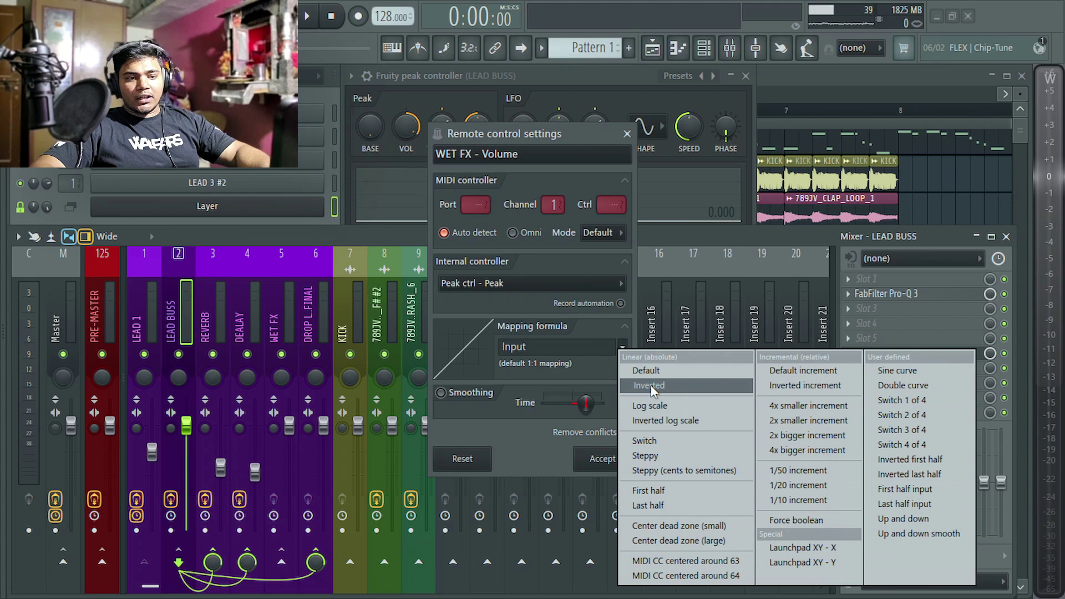
click(649, 385)
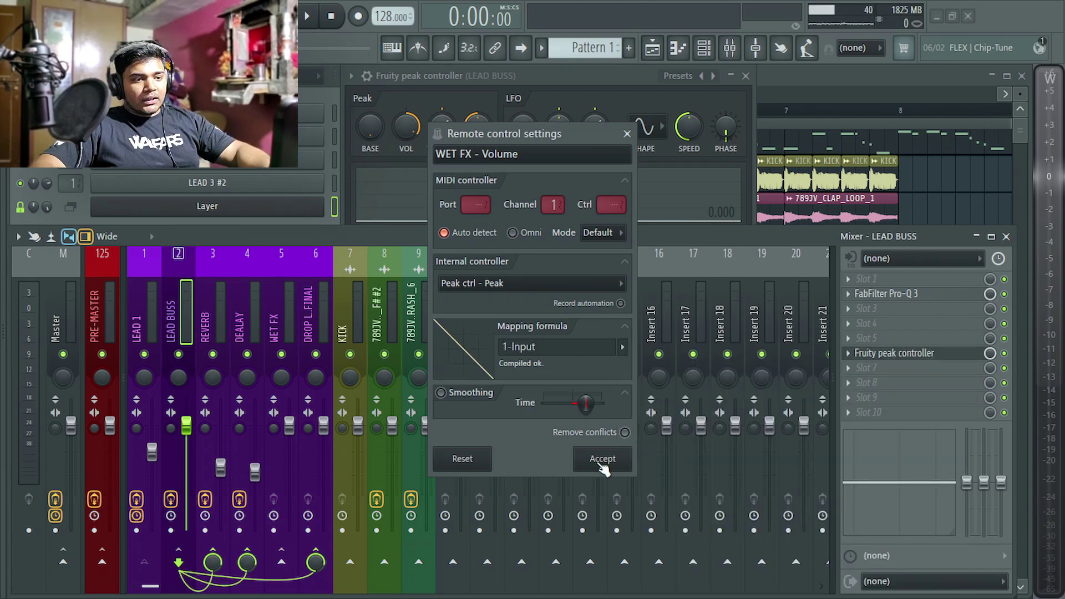
click(603, 460)
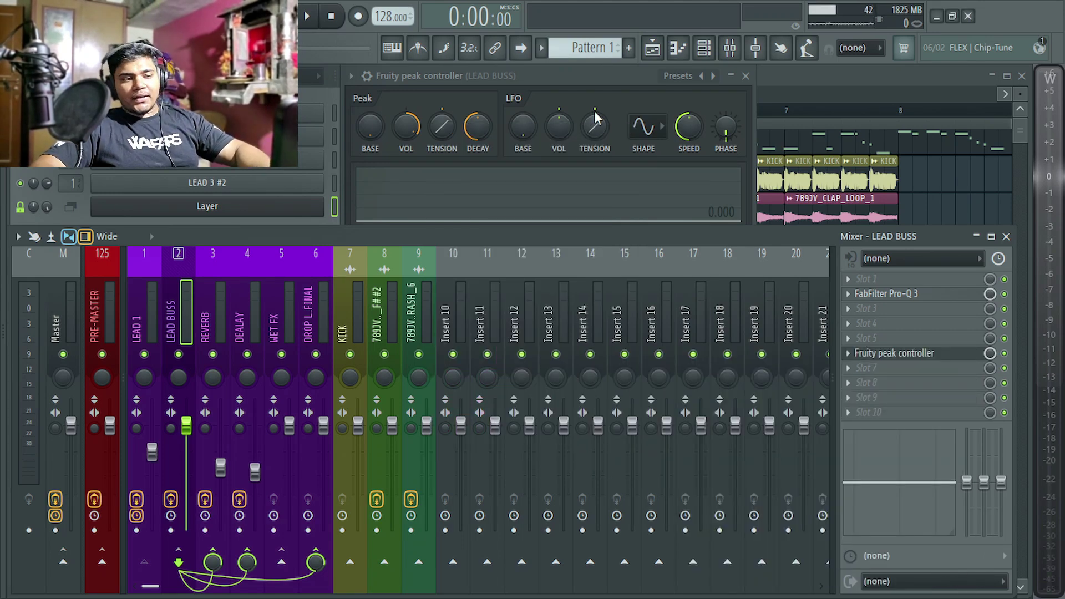
Raise the peak controller's Peak BASE slightly and lower its Peak VOL by ear while playing the leads
drag(563, 80, 699, 165)
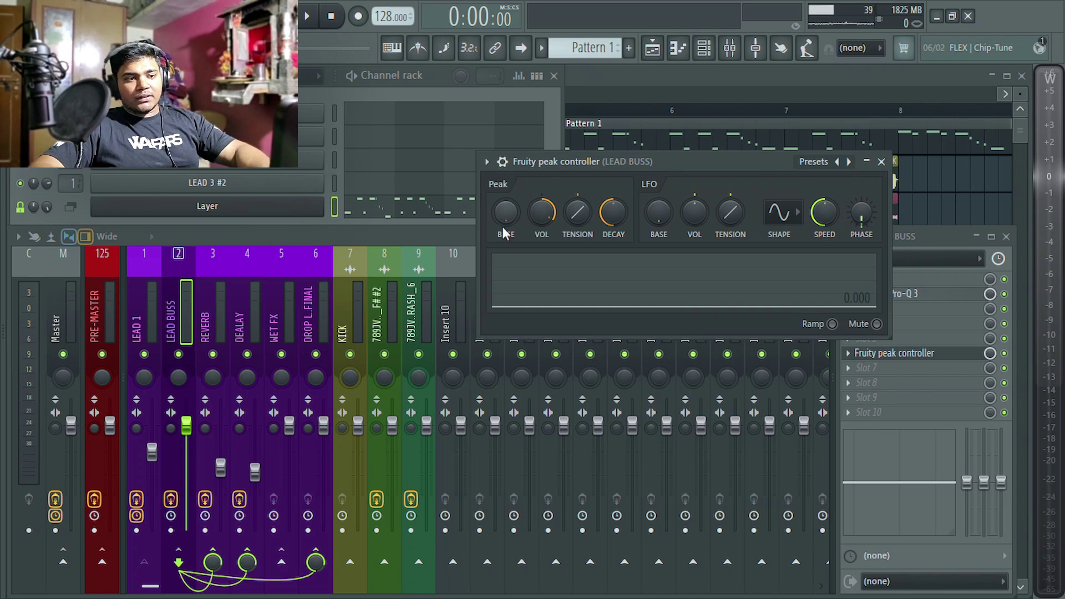
drag(506, 222, 508, 222)
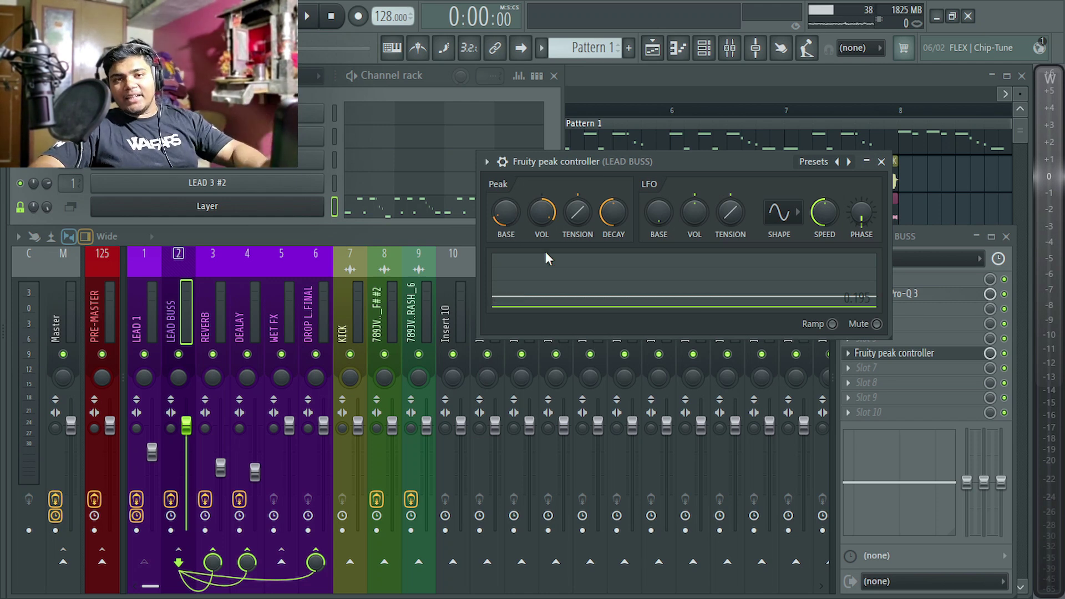
key(q)
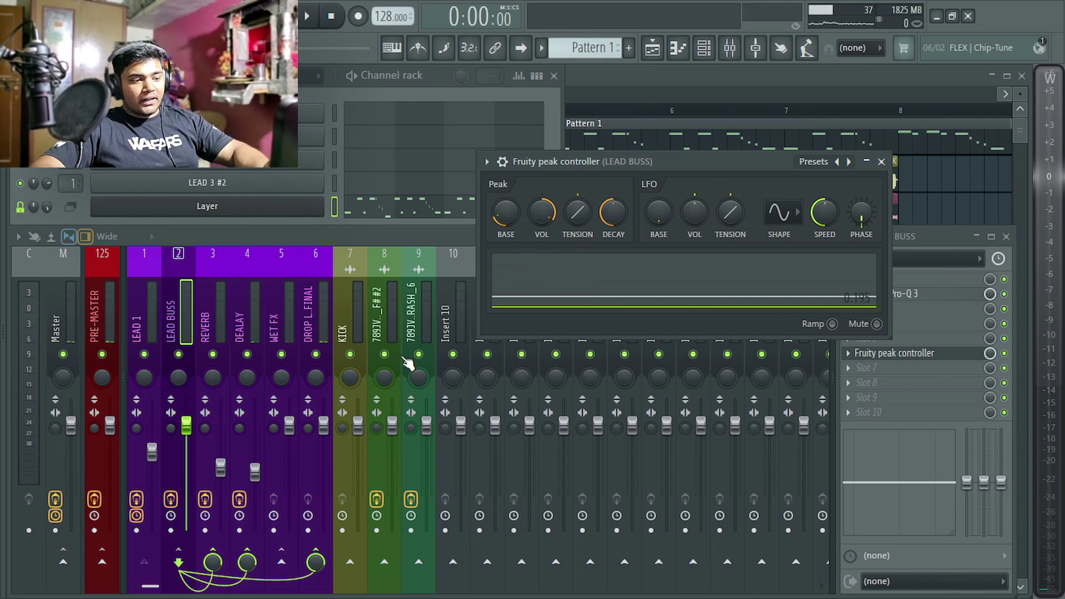
key(space)
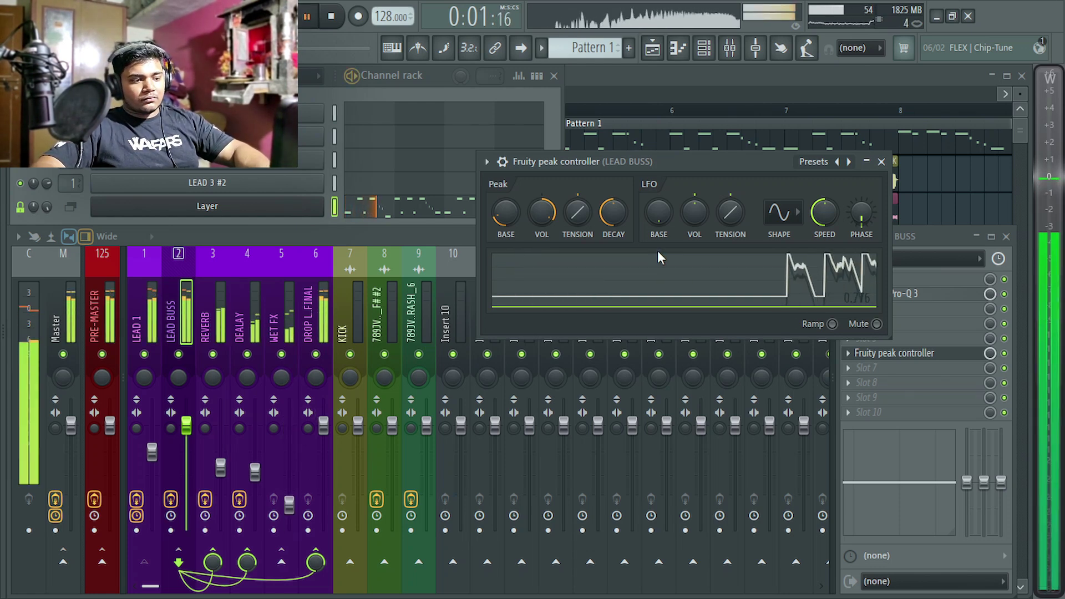
key(space)
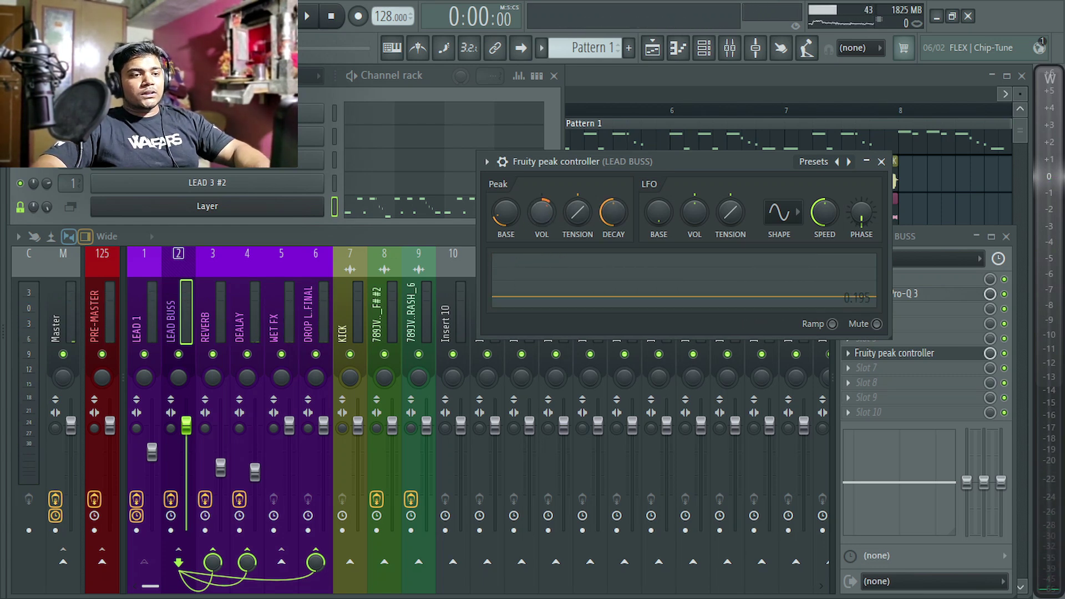
Play the leads and check how the peak controller ducks the WET FX volume, and close the plugin
key(space)
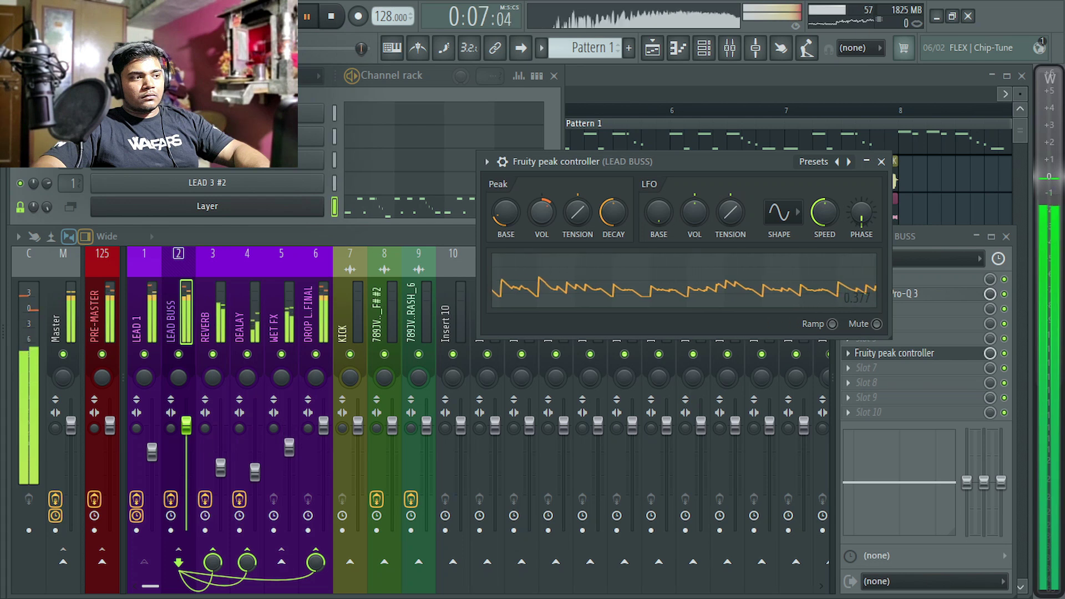
key(space)
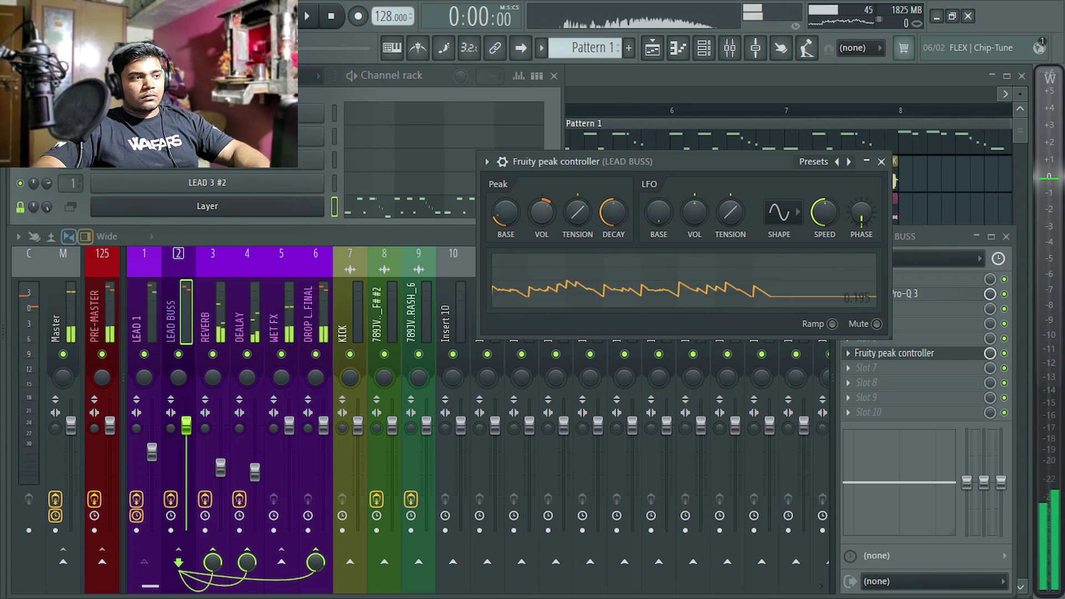
key(space)
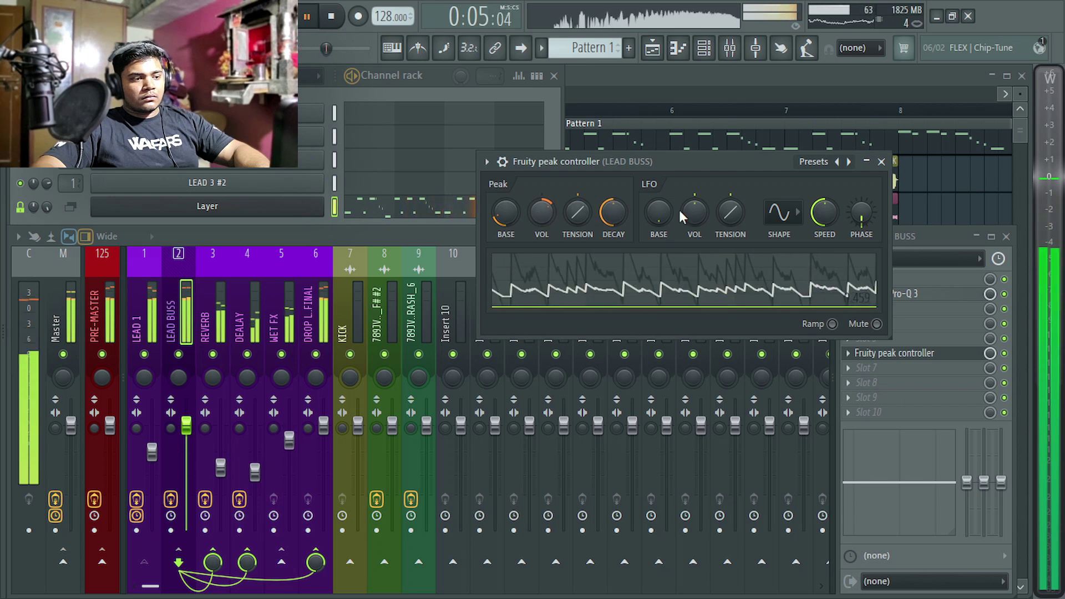
key(space)
click(881, 161)
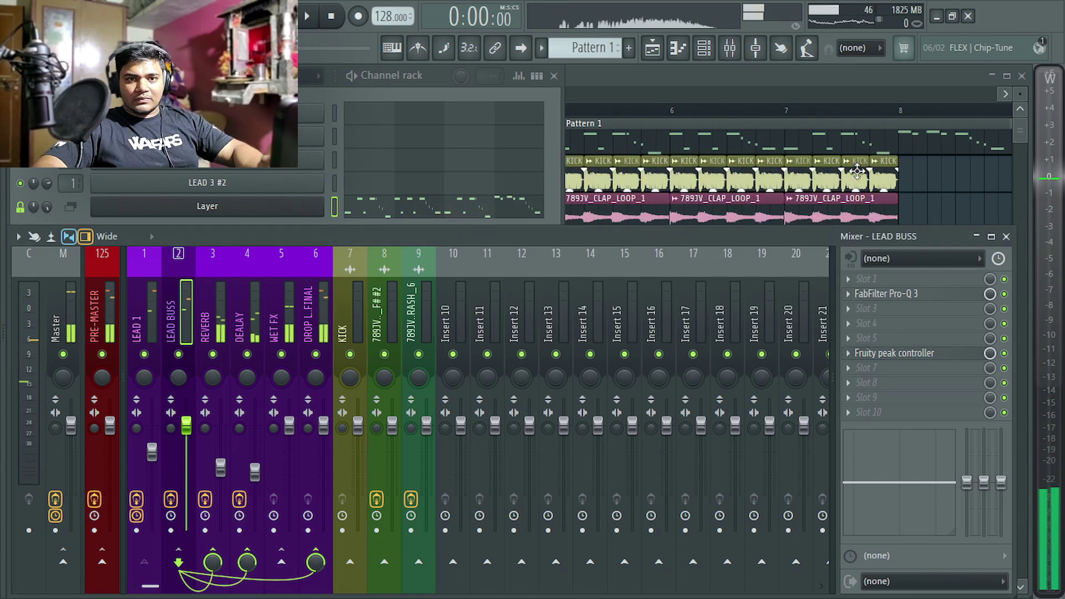
Add FabFilter Pro-Q 3 to the WET FX track and create a 30 dB/oct low cut at about 116 Hz
click(284, 310)
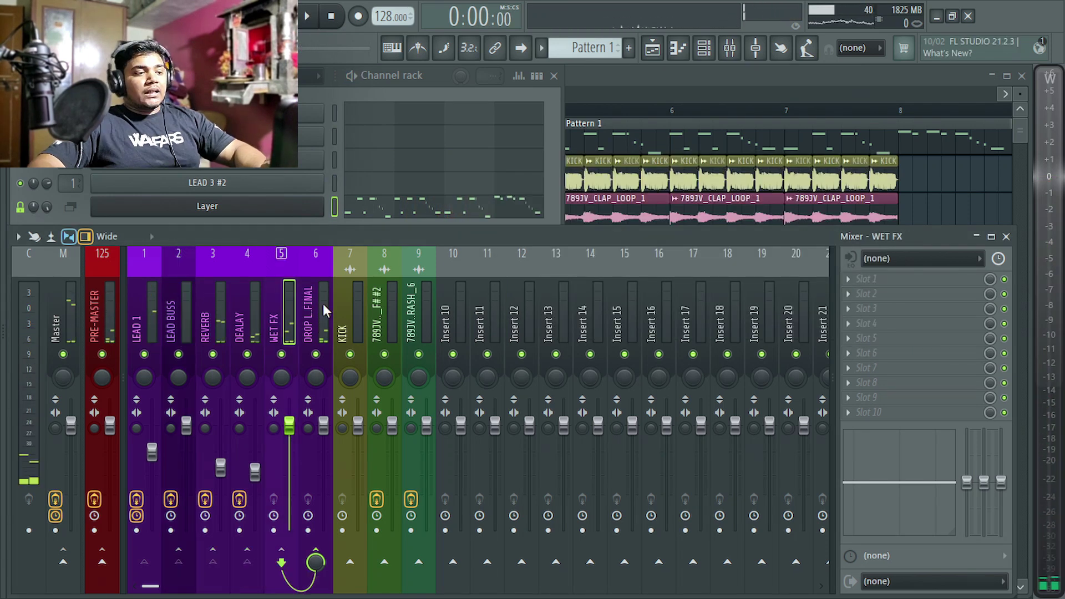
click(210, 319)
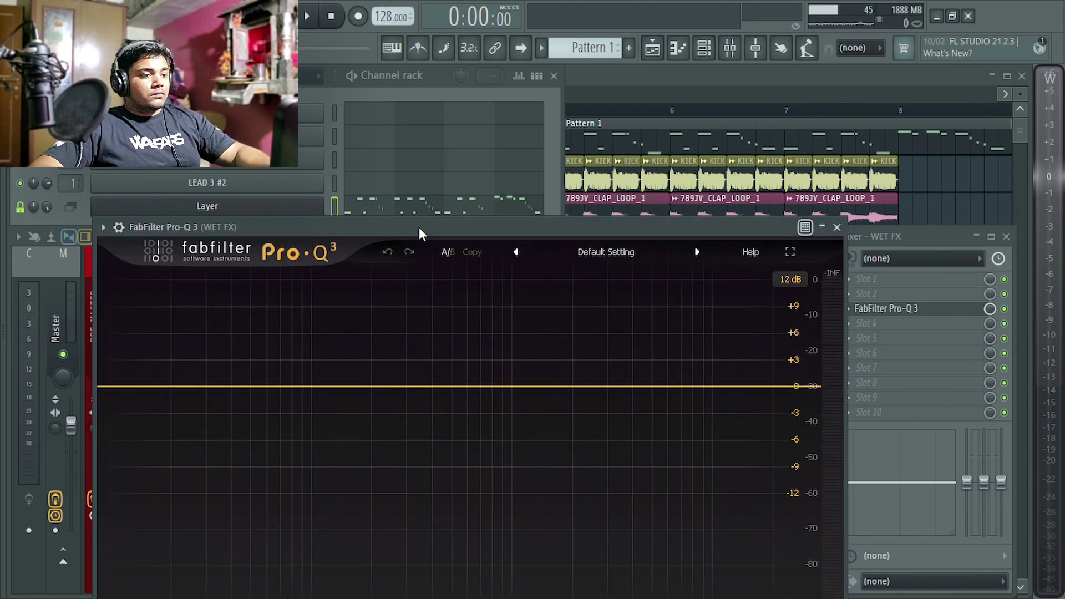
drag(418, 228, 452, 117)
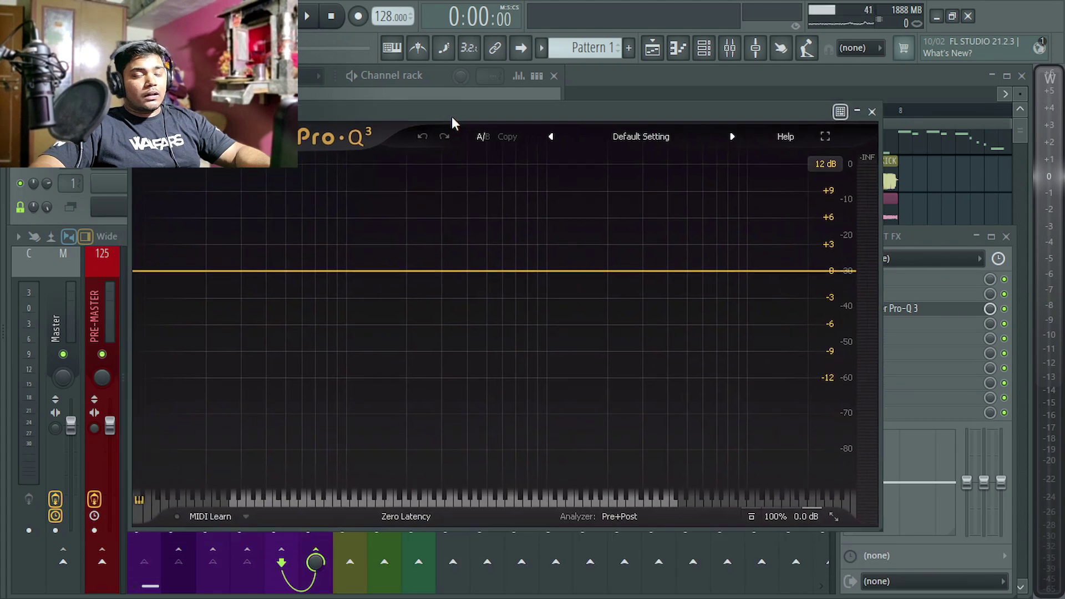
drag(148, 271, 359, 272)
key(space)
key(space)
click(871, 112)
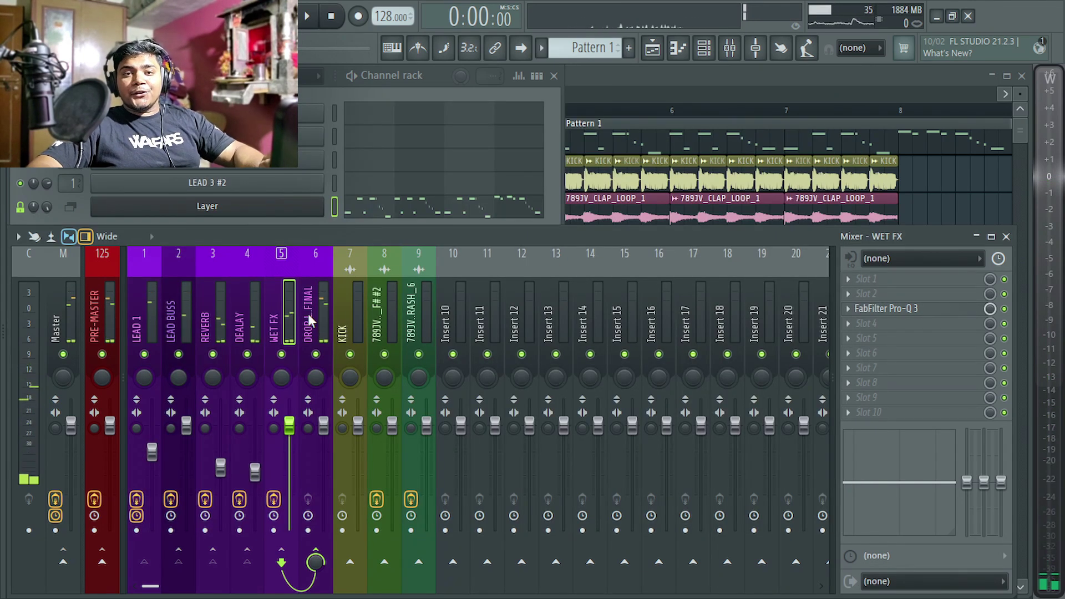
Disconnect LEAD BUSS from DROP LEADS FINAL and move the low cut in the WET FX equalizer to a higher frequency
click(181, 311)
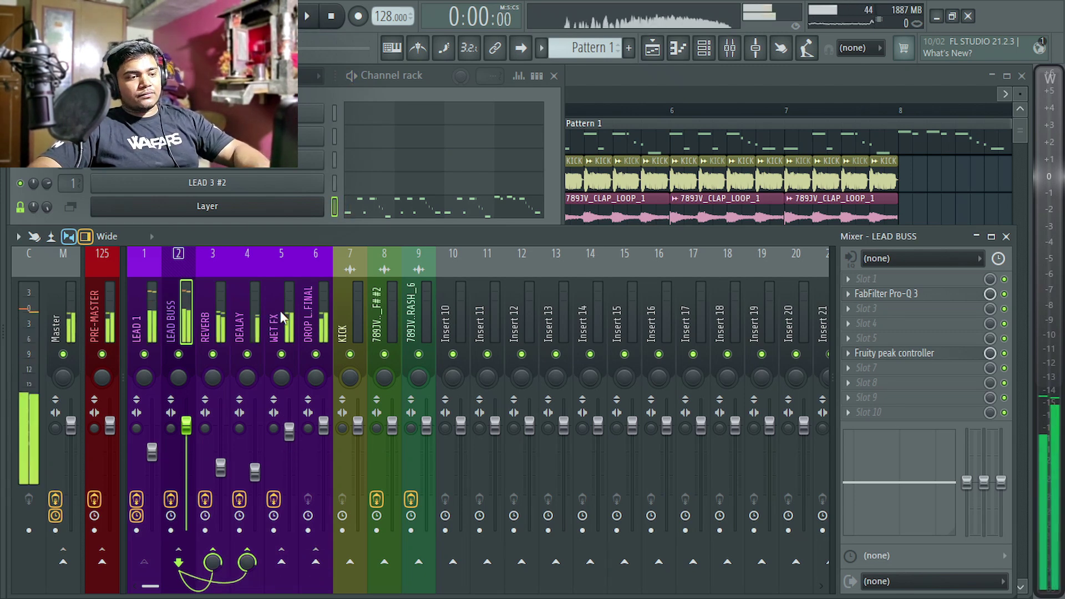
click(280, 310)
click(886, 309)
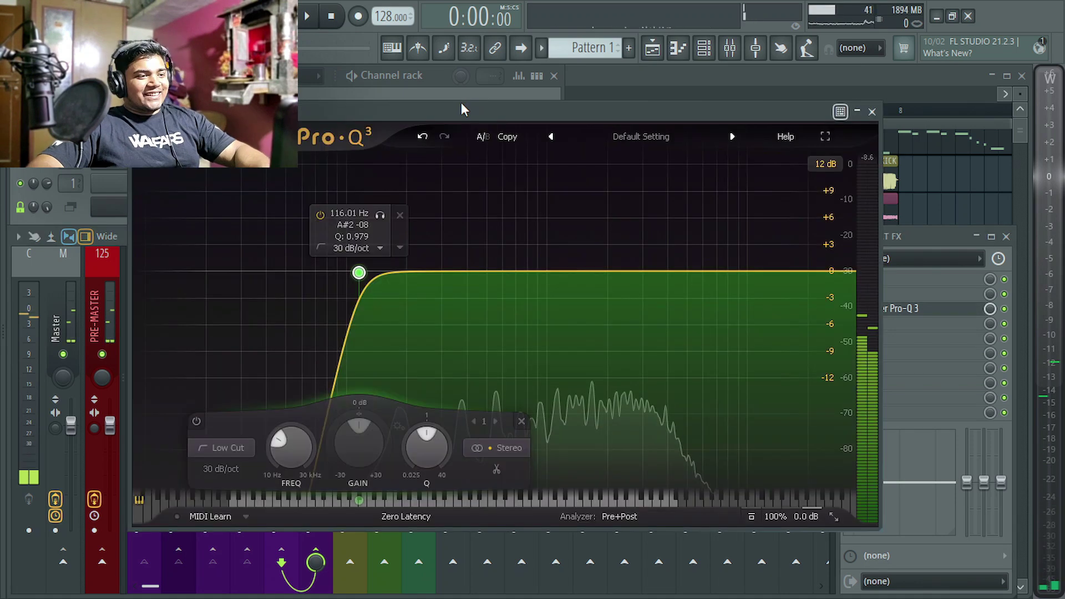
drag(361, 273, 386, 275)
Add a 24 dB/oct high cut at about 15475 Hz to the WET FX equalizer while playing the wet signal
key(space)
click(843, 271)
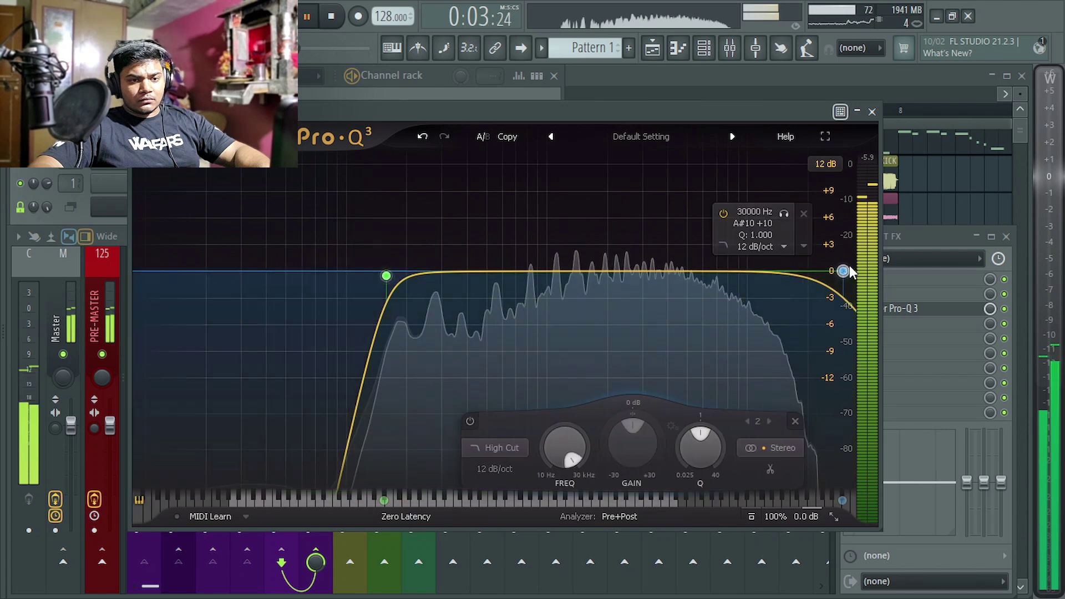
drag(843, 271, 785, 277)
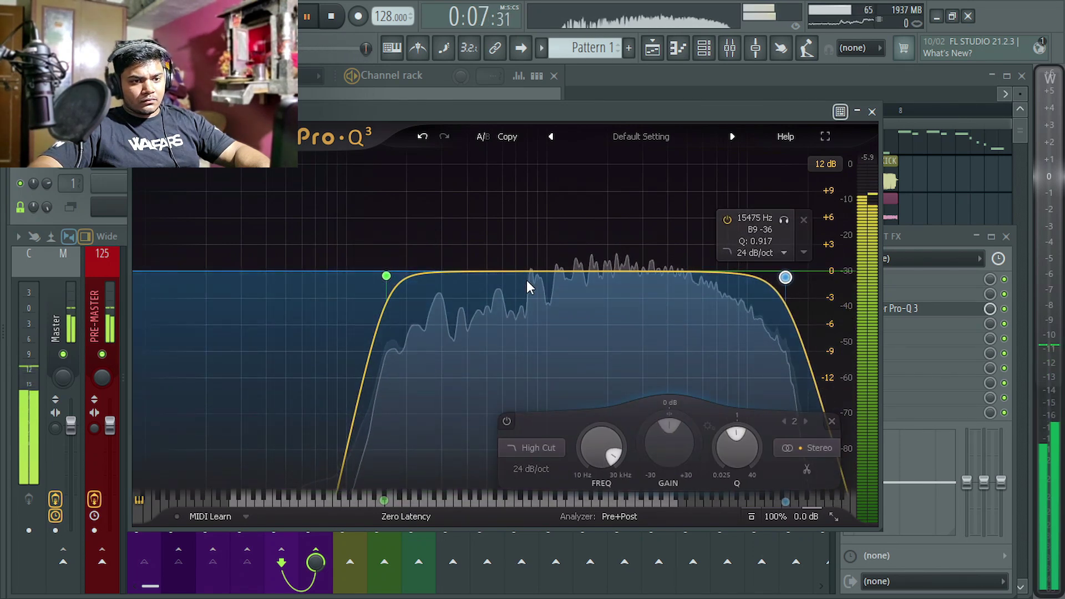
key(space)
Boost a narrow bell band at about 1156 Hz with Q 10.54 in the WET FX equalizer and audition it soloed during playback
drag(533, 274, 552, 208)
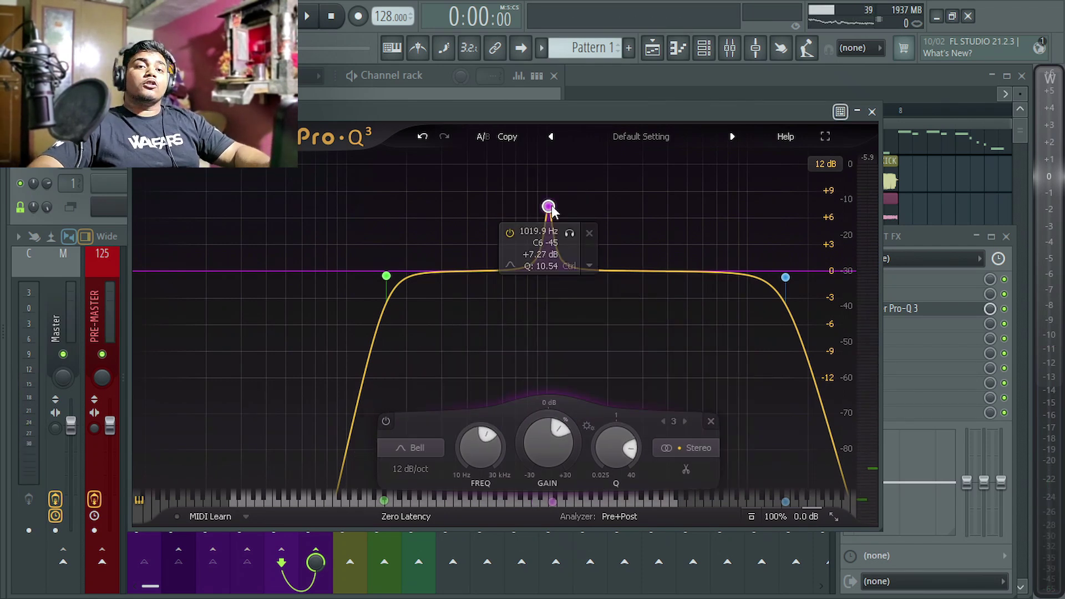
key(space)
drag(552, 210, 563, 195)
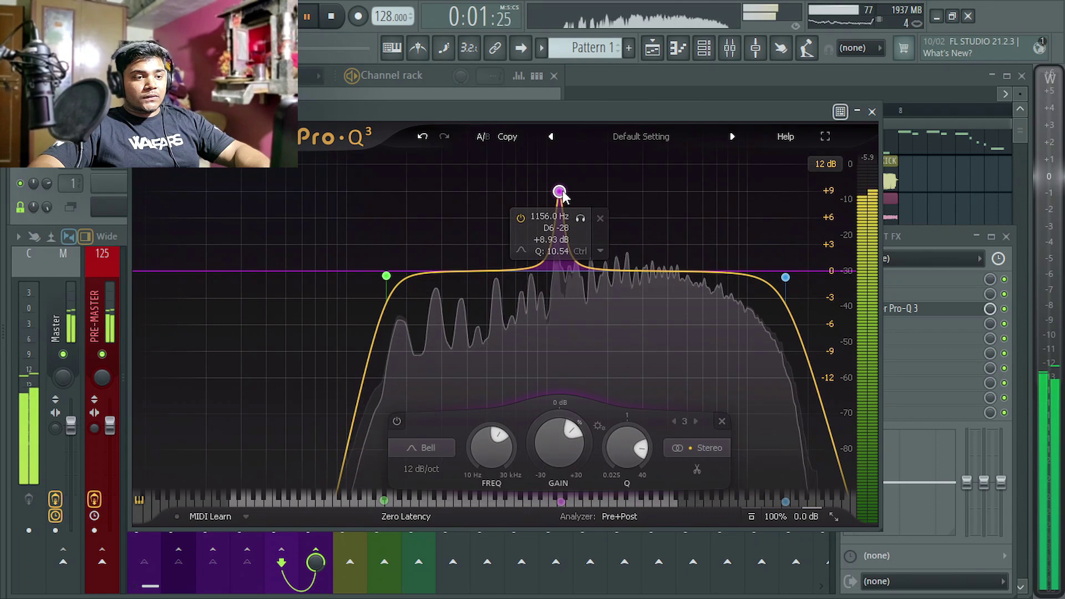
click(580, 219)
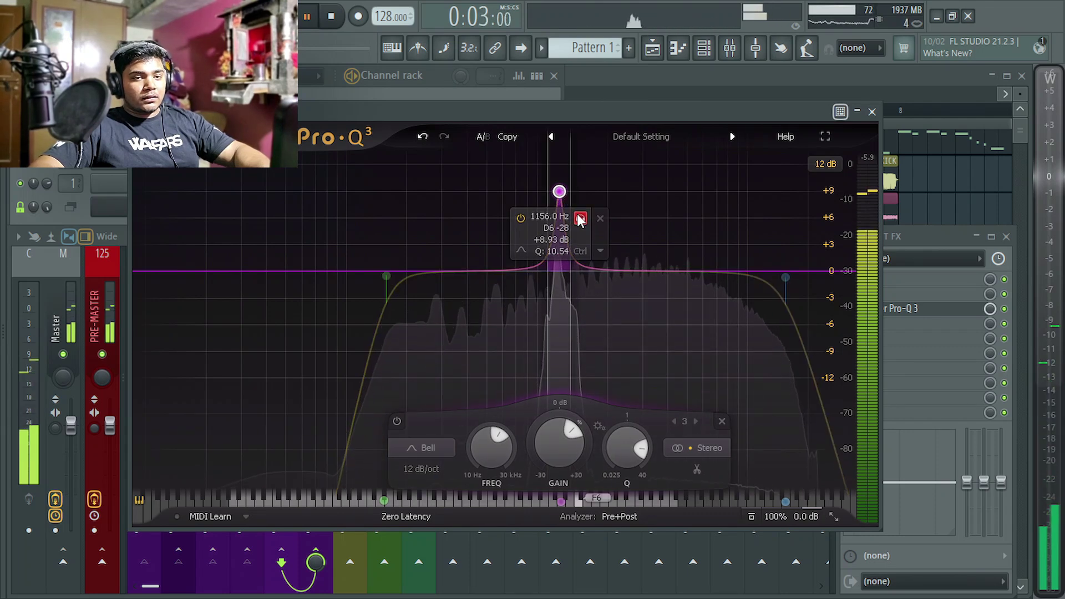
key(space)
drag(548, 434, 547, 540)
click(955, 308)
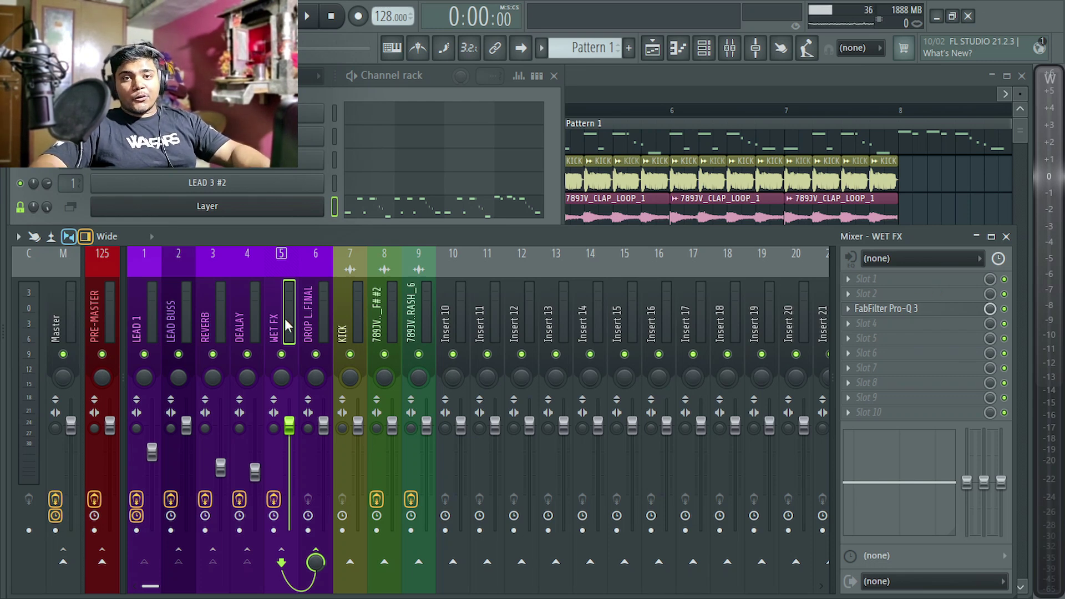
Reconnect LEAD BUSS to DROP LEADS FINAL and play the combined dry and wet leads with the DROP LEADS FINAL track selected
click(183, 321)
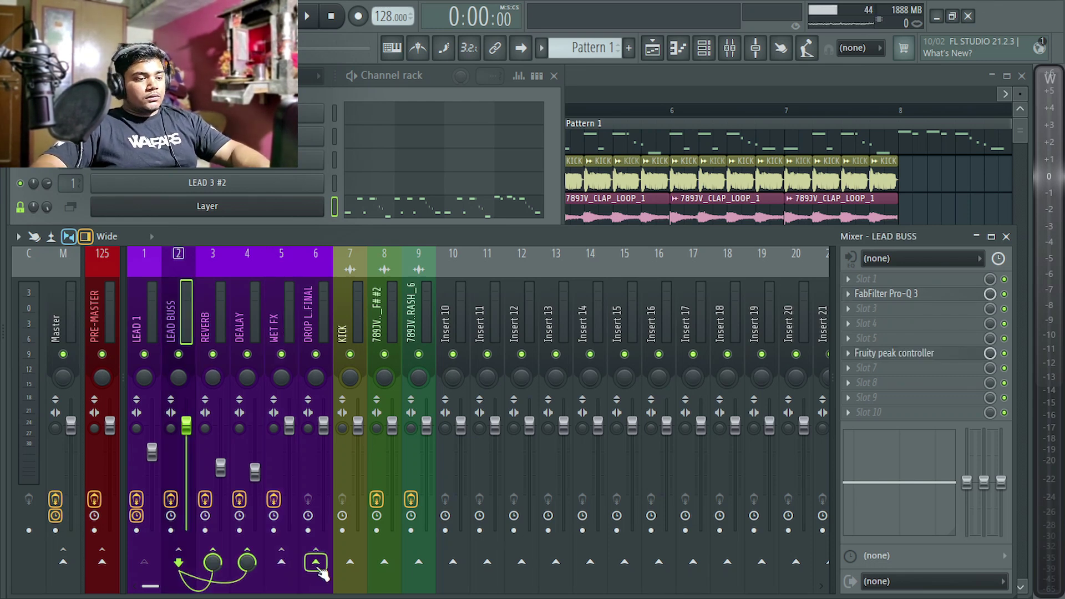
click(311, 308)
key(space)
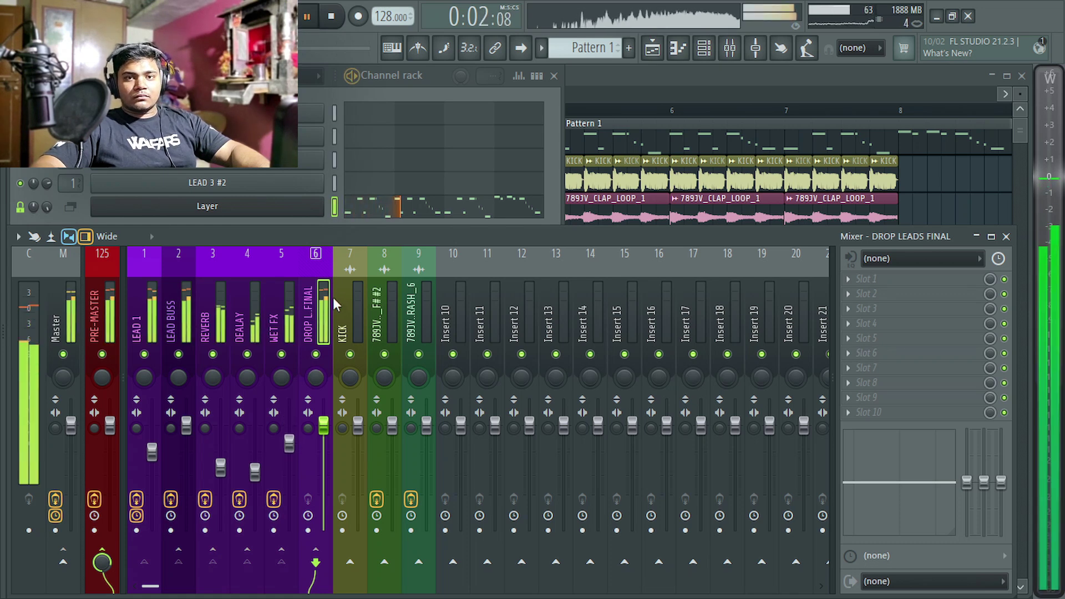
key(space)
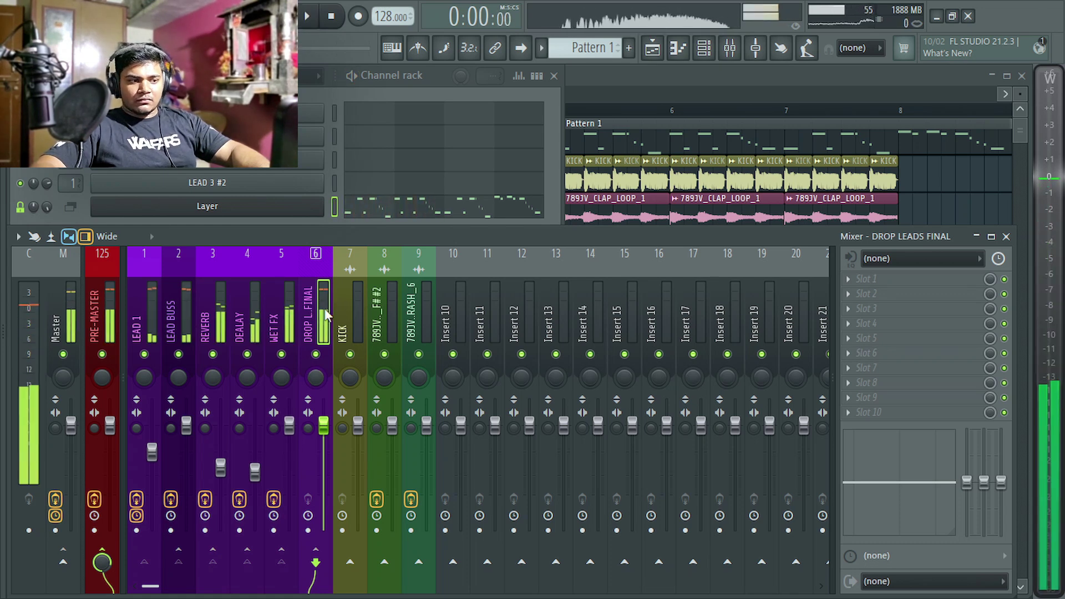
Insert Kickstart 2 in slot 7 of the DROP LEADS FINAL track
click(891, 369)
click(321, 391)
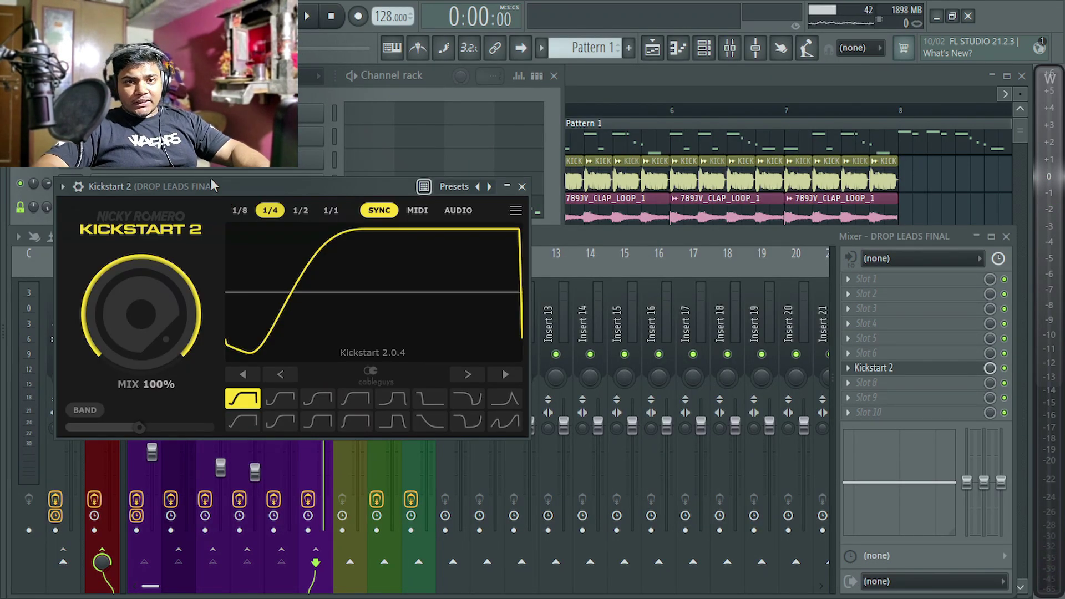
Reduce the Kickstart 2 mix on DROP LEADS FINAL to 85% while auditioning the leads, and close the plugin
drag(211, 183, 419, 134)
key(space)
key(space)
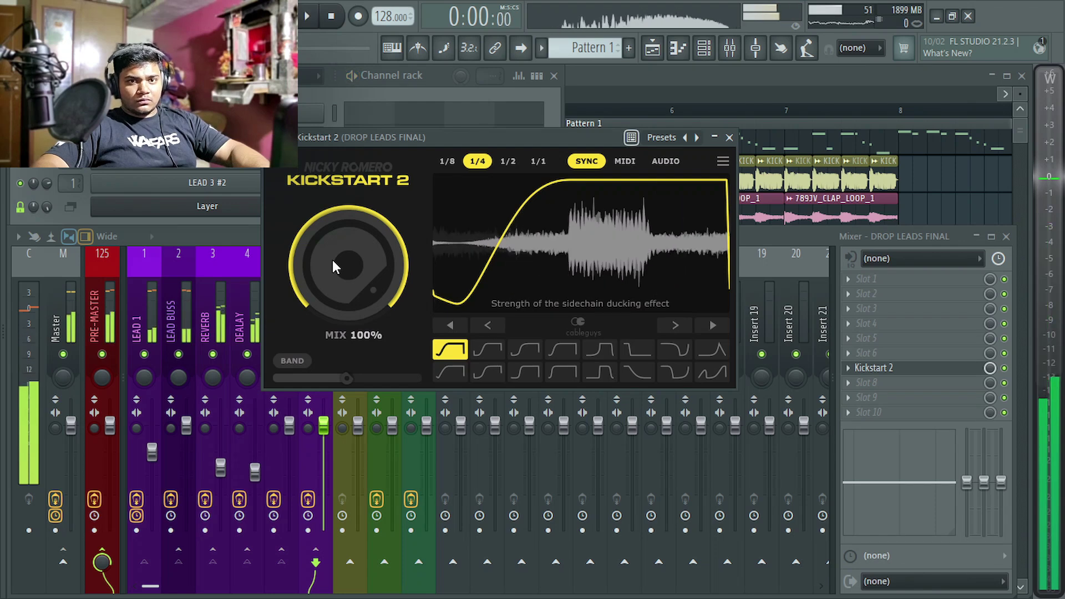
scroll(332, 260, down, 10)
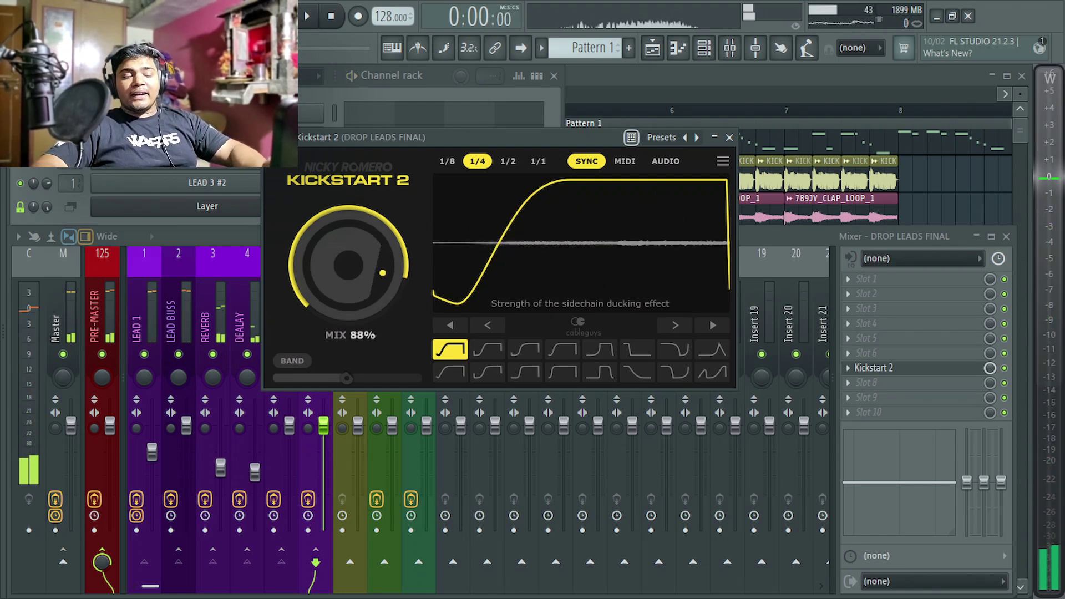
drag(335, 260, 335, 218)
key(space)
key(space)
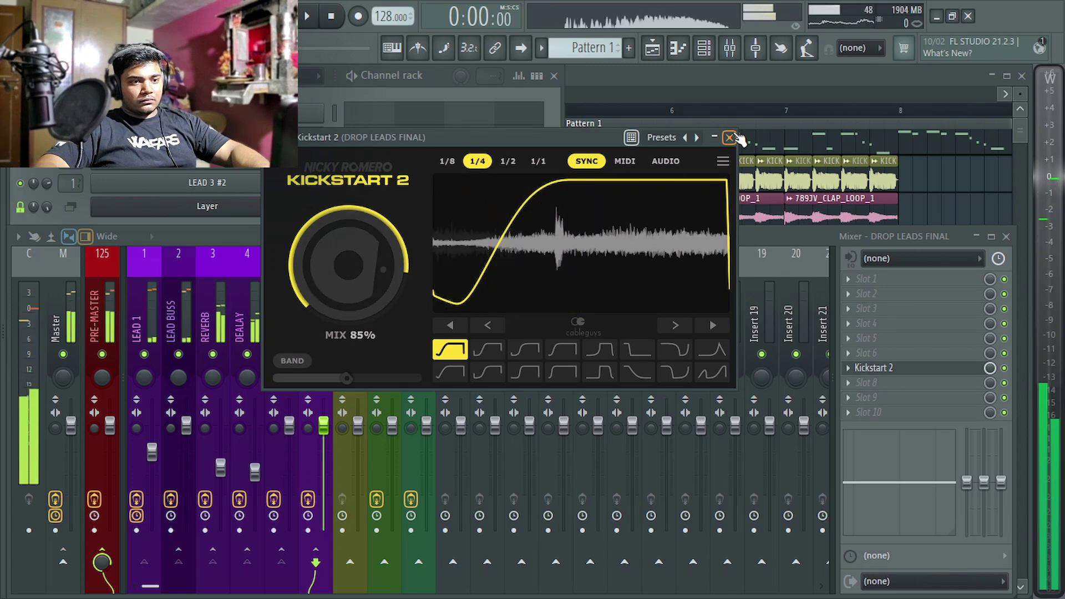
key(F12)
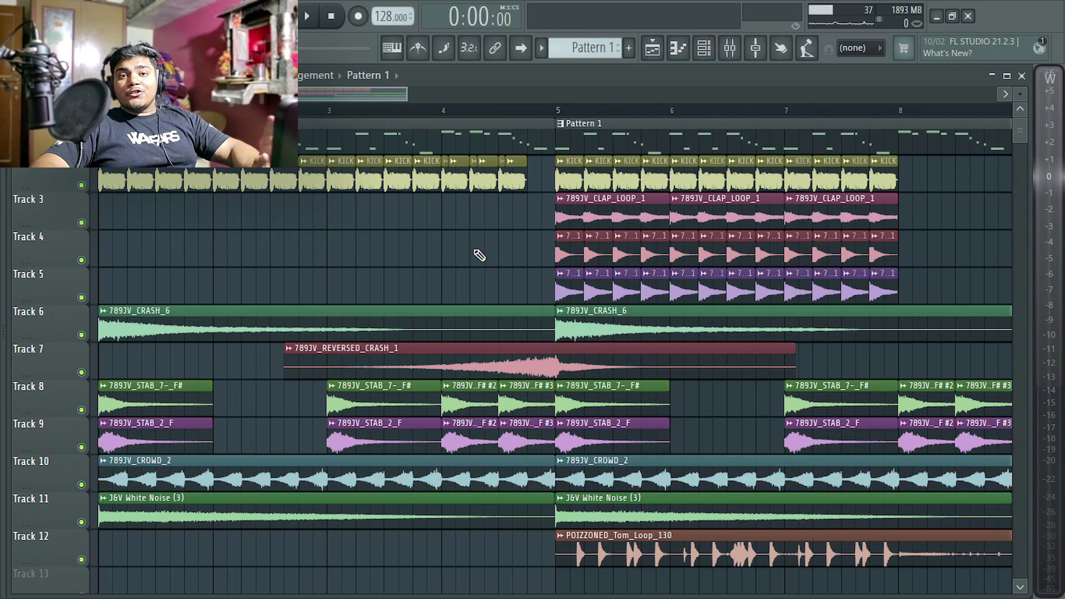
Play the full arrangement with the mixer open to check how the processed leads sit with the kick and other elements
scroll(415, 257, down, 1)
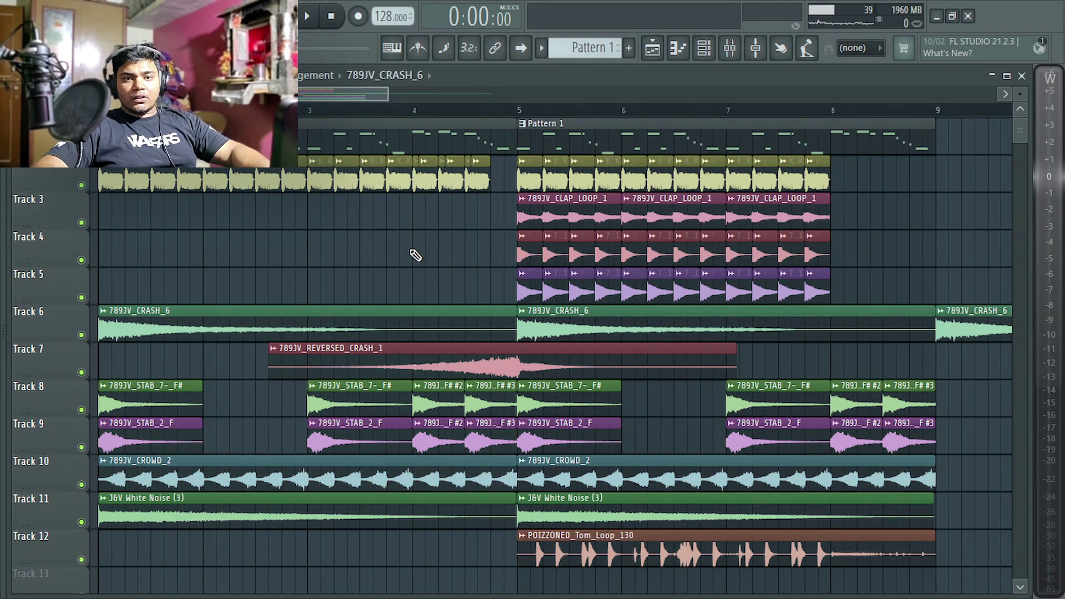
click(731, 50)
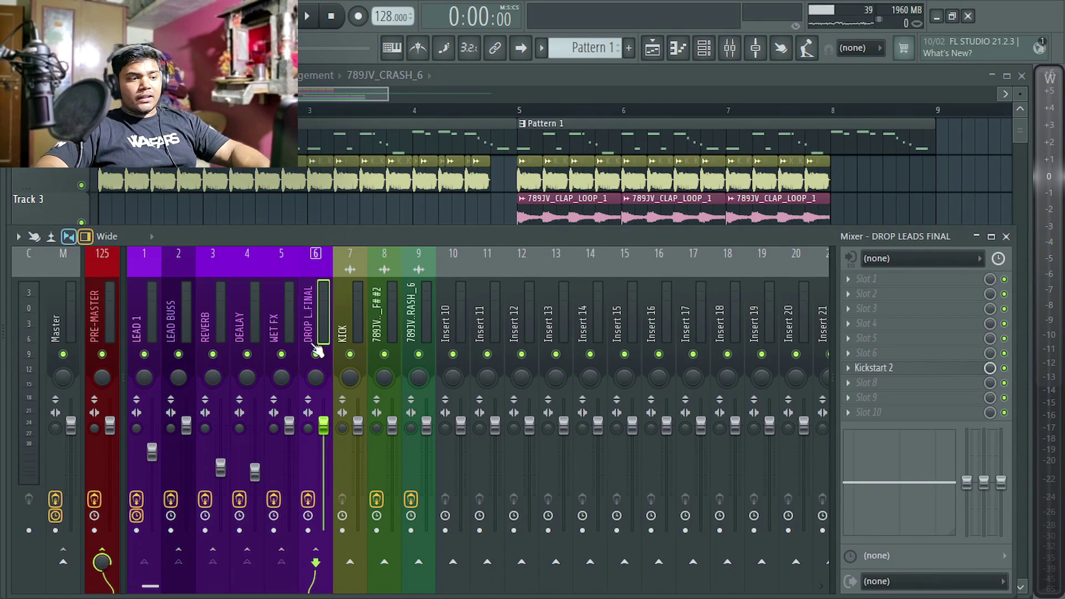
key(space)
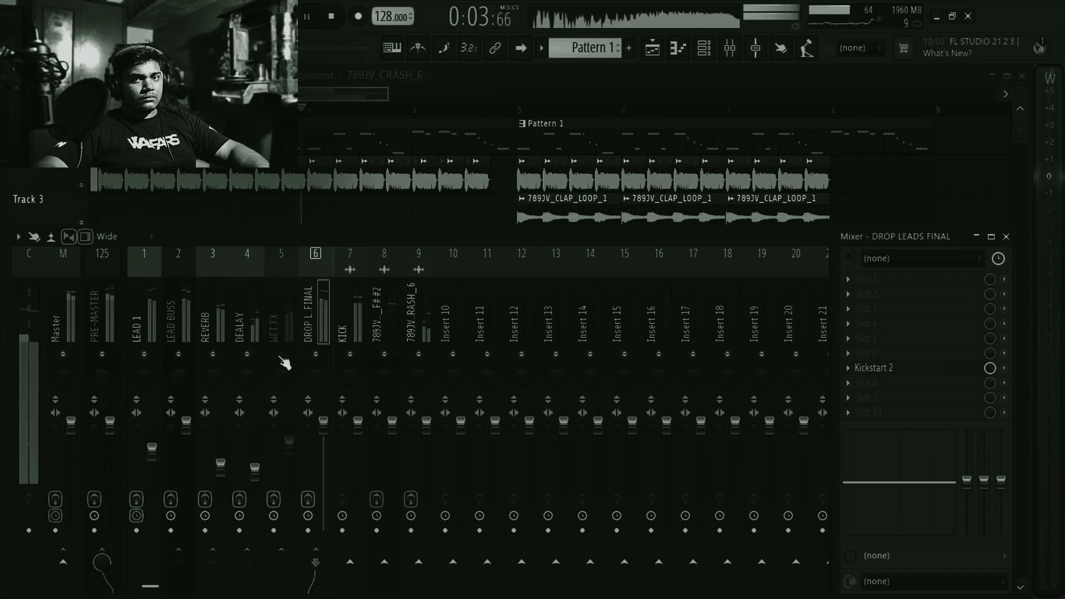
key(space)
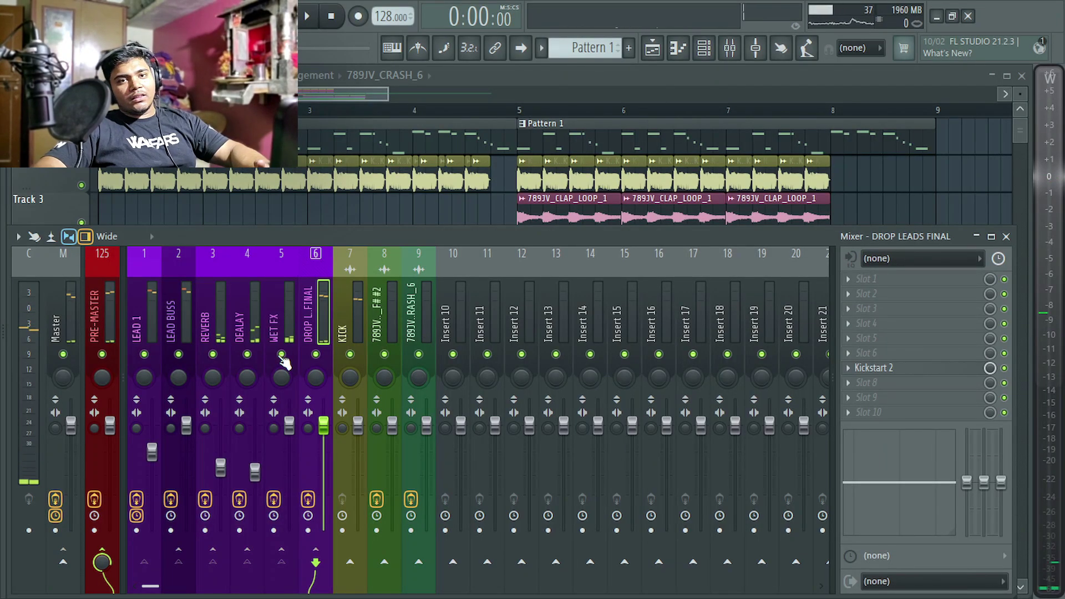
key(space)
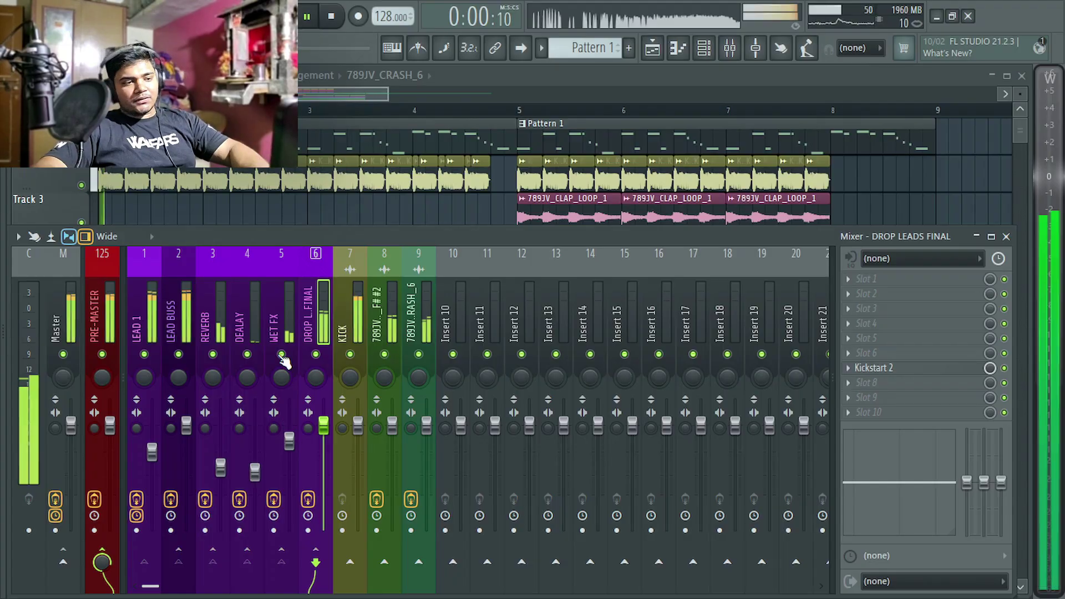